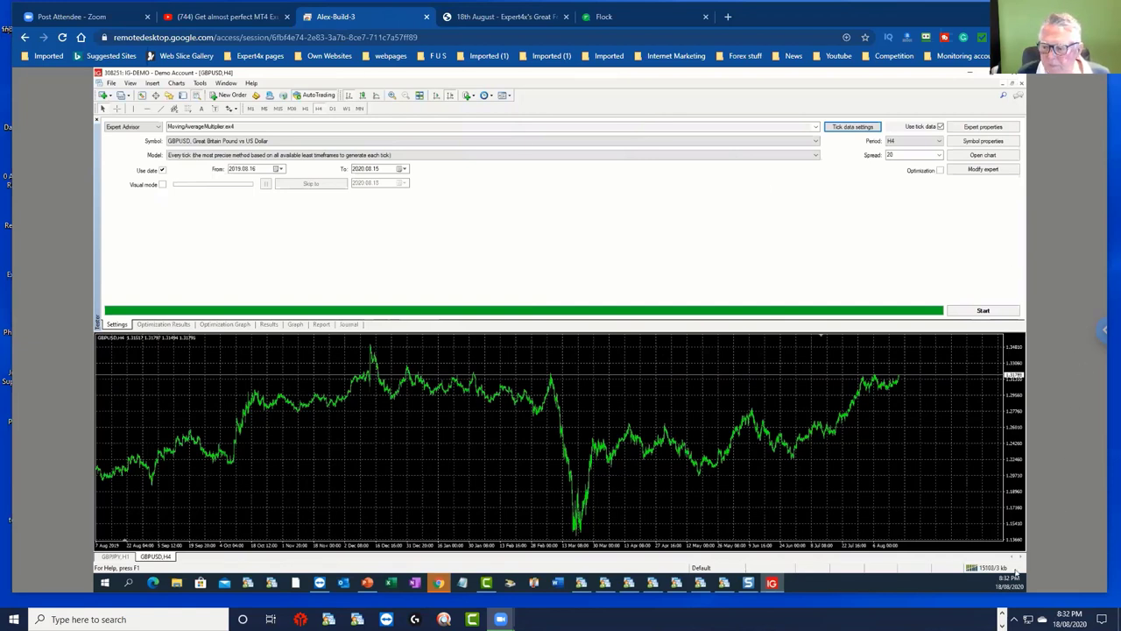
# Switch the remote desktop session to full screen and hide the session options.
pyautogui.click(1106, 330)
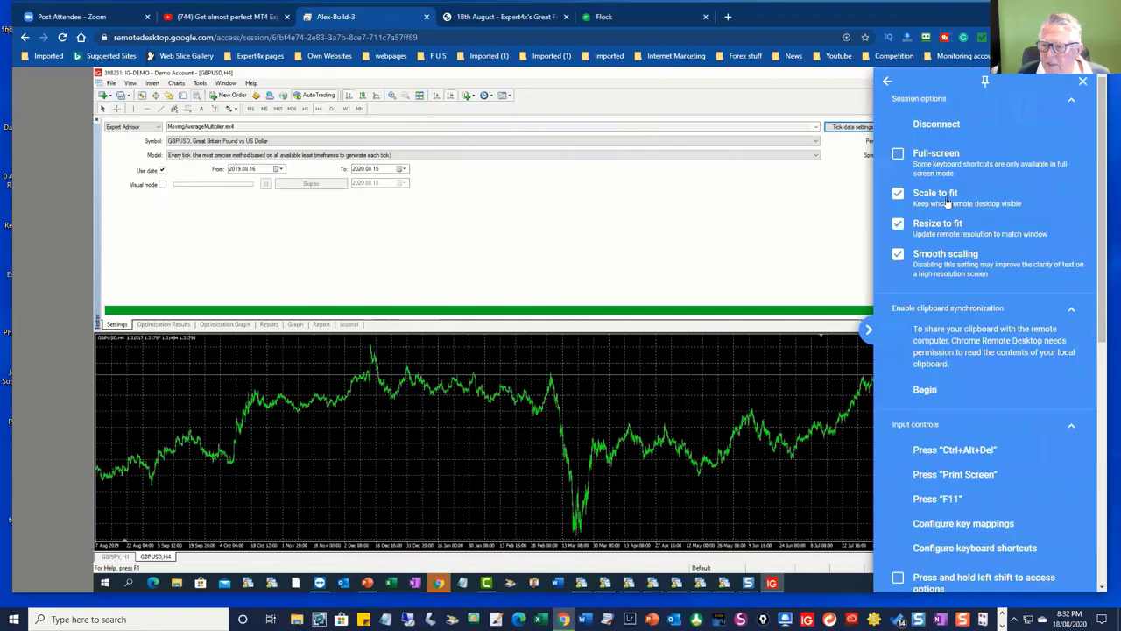
pyautogui.click(920, 154)
pyautogui.click(740, 195)
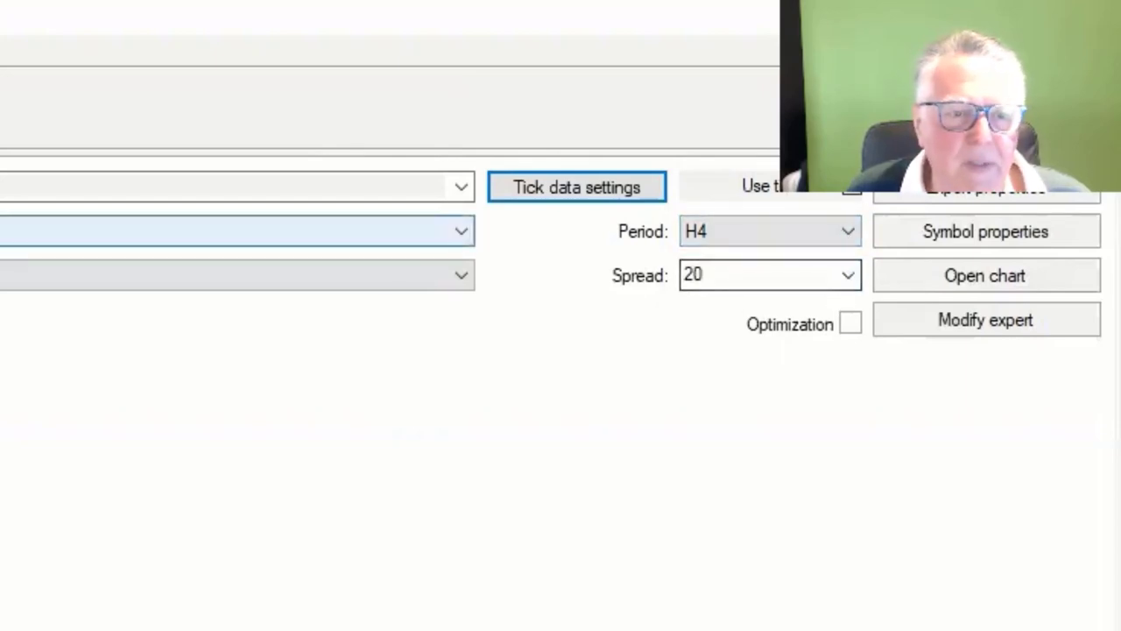
pyautogui.click(727, 277)
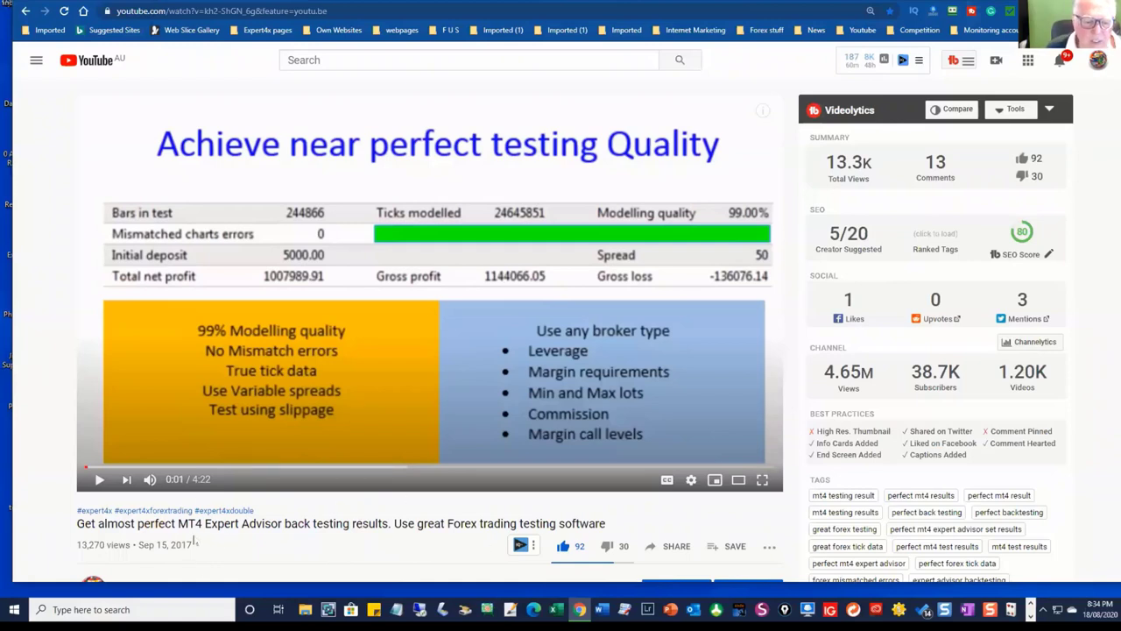
# Copy the share link of the YouTube video on near-perfect MT4 back testing and close the sharing dialog.
pyautogui.click(674, 546)
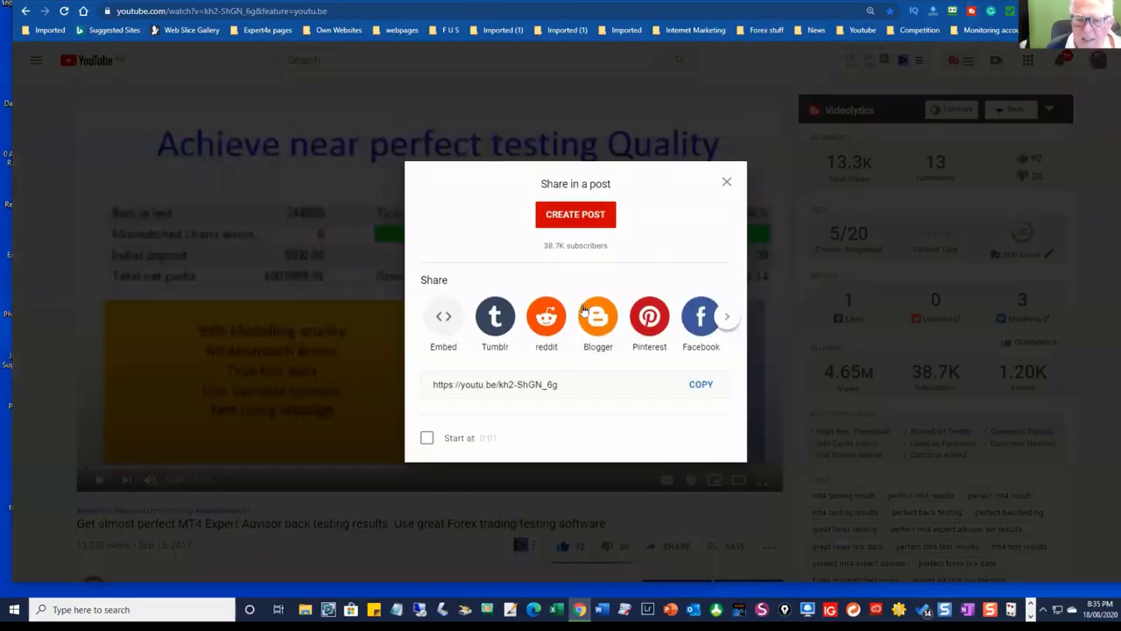
pyautogui.click(569, 388)
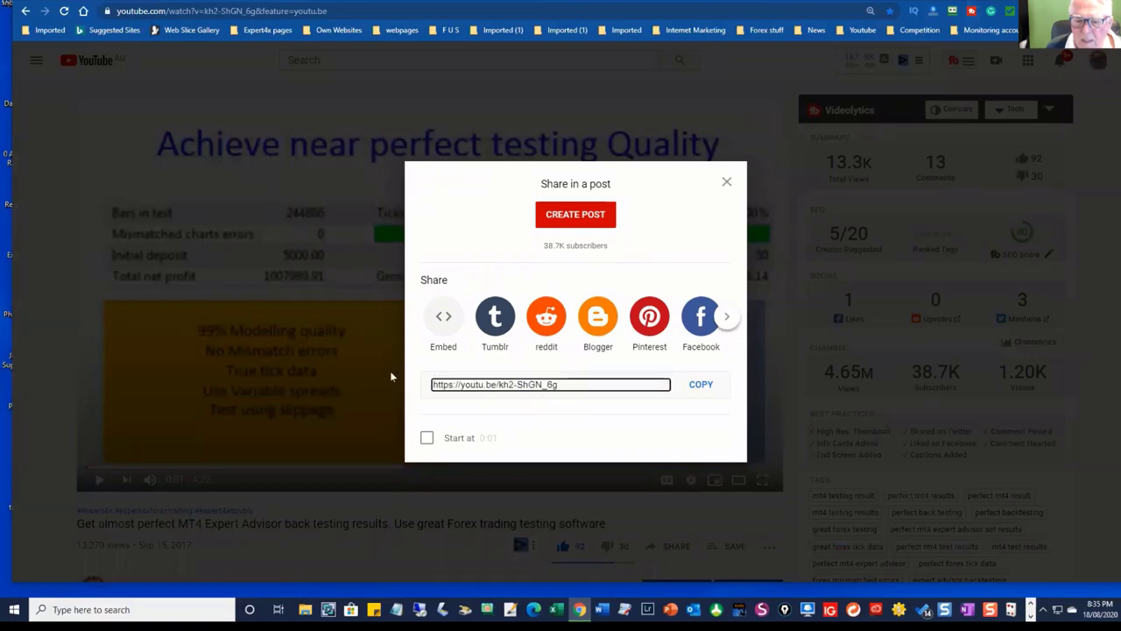
pyautogui.tripleClick(571, 383)
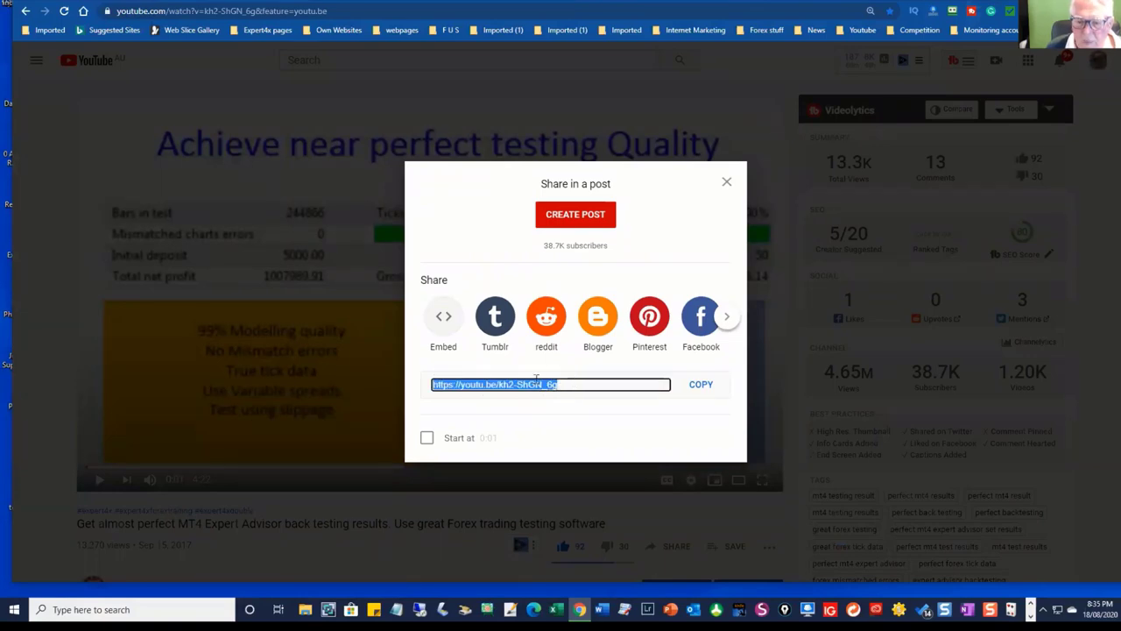
pyautogui.rightClick(543, 384)
pyautogui.click(554, 393)
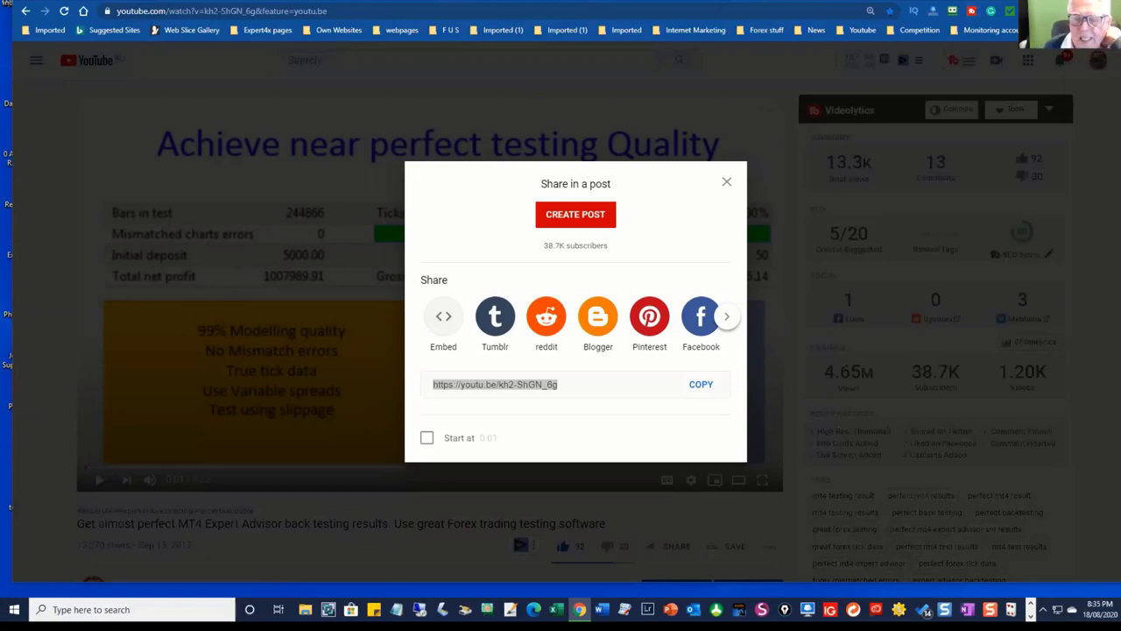
pyautogui.click(727, 183)
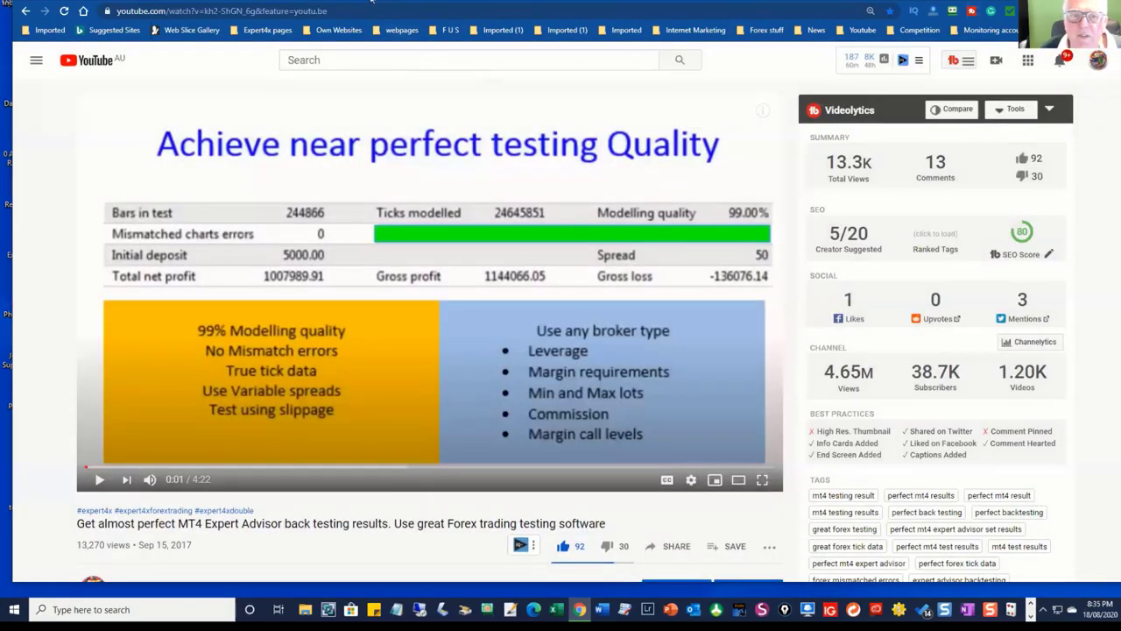
# Return to the Alex-Build-3 remote desktop session and show it full screen with the session options hidden.
pyautogui.click(371, 2)
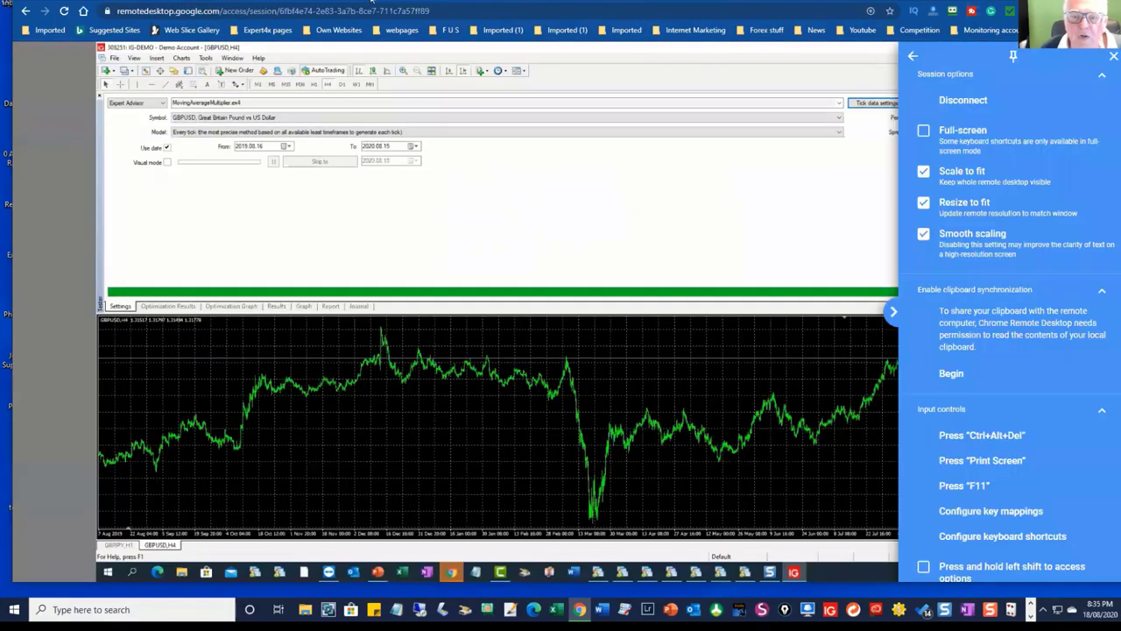
pyautogui.click(926, 133)
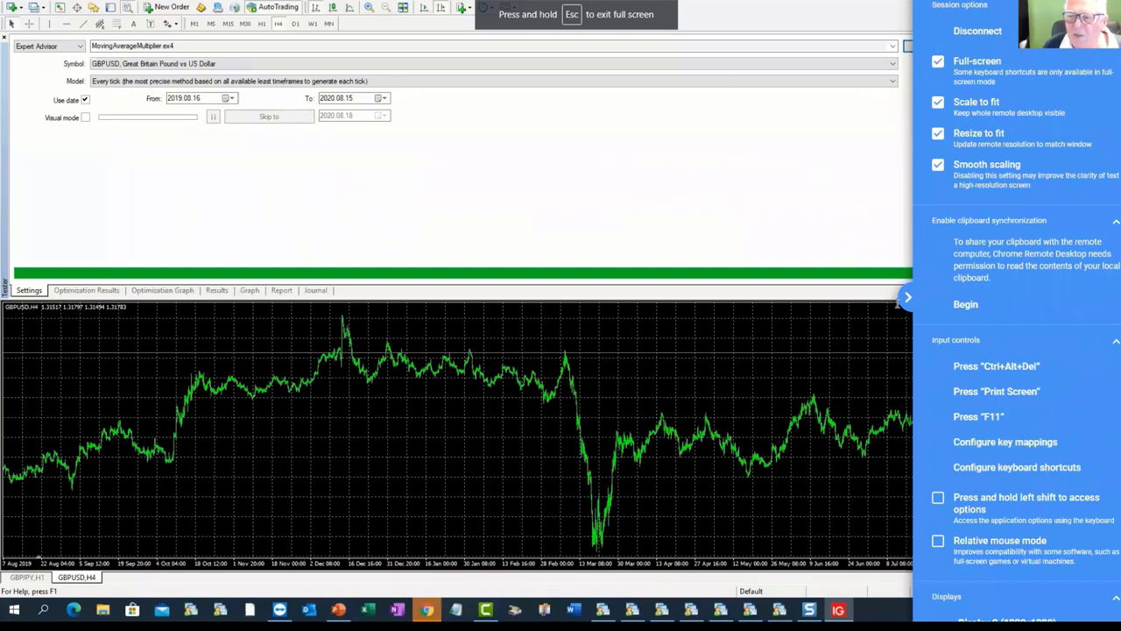
pyautogui.click(907, 300)
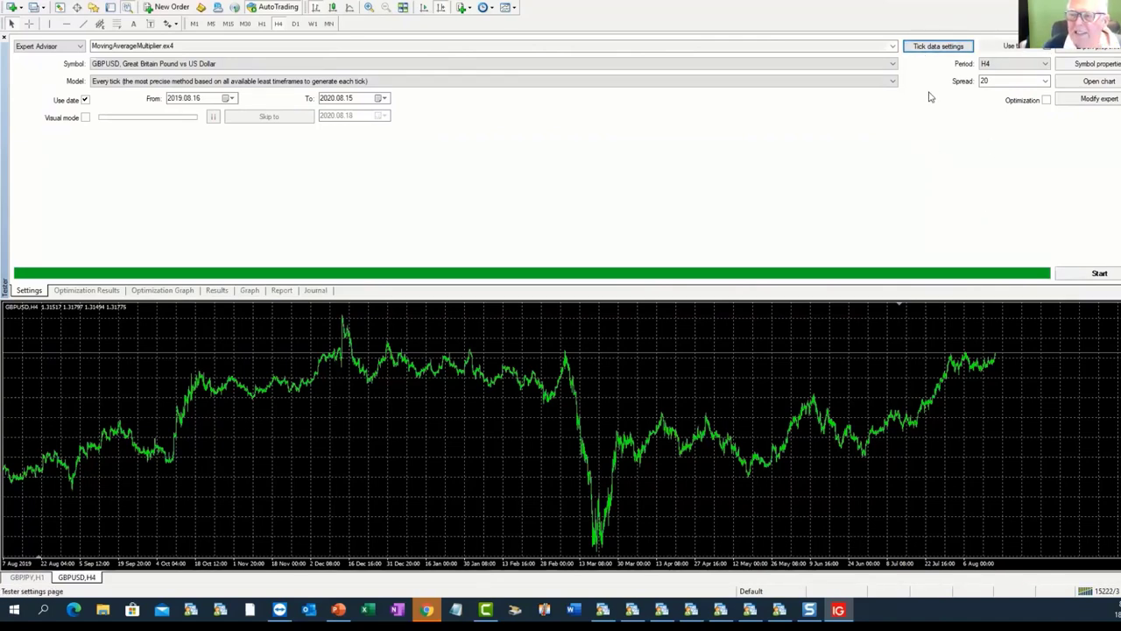
# Review the GBPUSD tick data settings and the MovingAverageMultiplier input parameters, closing each dialog after viewing.
pyautogui.click(931, 48)
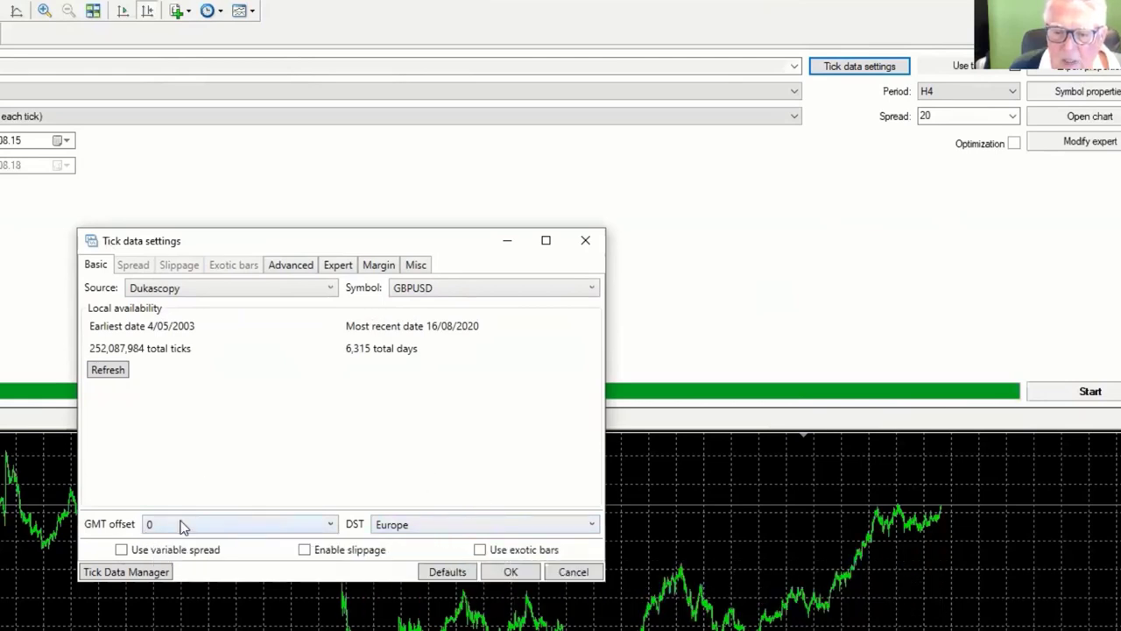
pyautogui.click(513, 571)
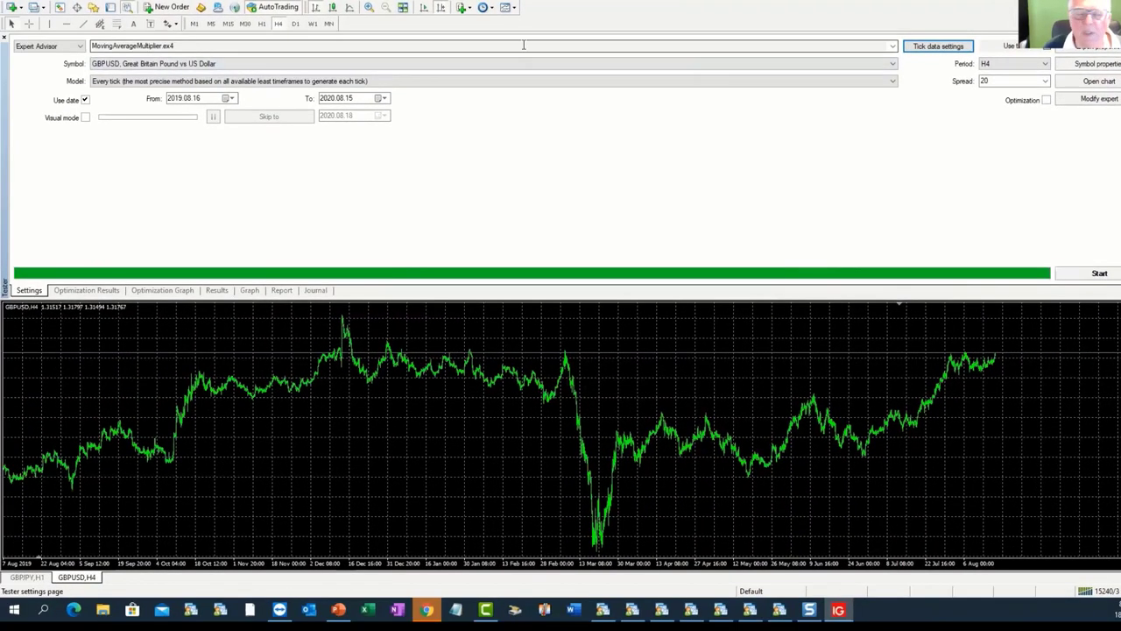
pyautogui.click(1091, 48)
pyautogui.moveTo(571, 4)
pyautogui.mouseDown()
pyautogui.moveTo(416, 14)
pyautogui.moveTo(361, 2)
pyautogui.moveTo(576, 13)
pyautogui.mouseUp()
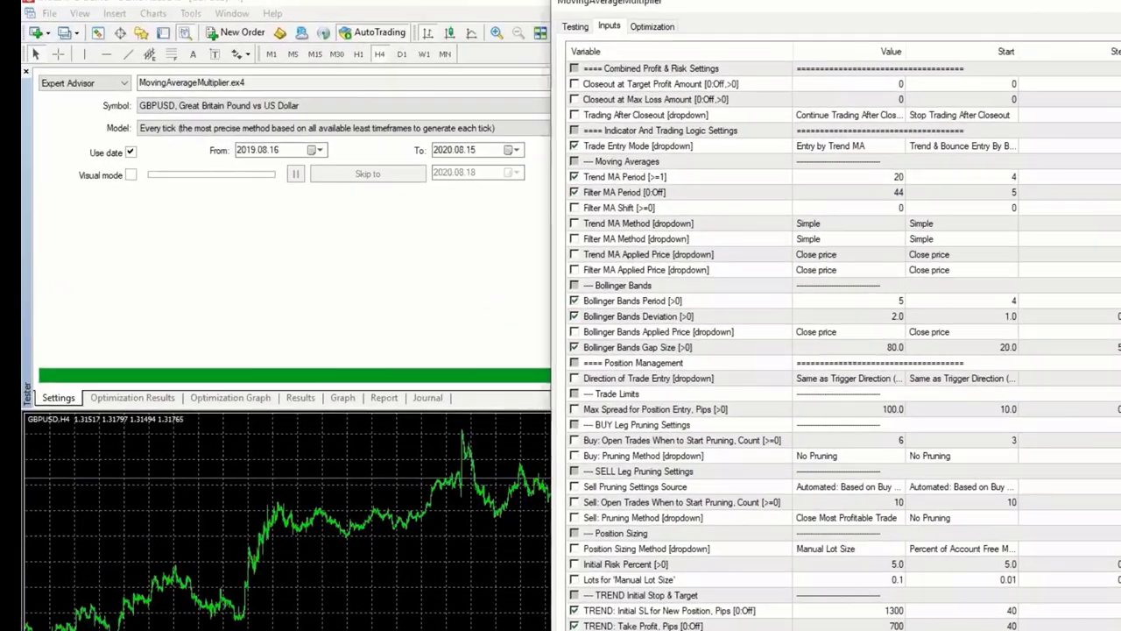
pyautogui.press('Return')
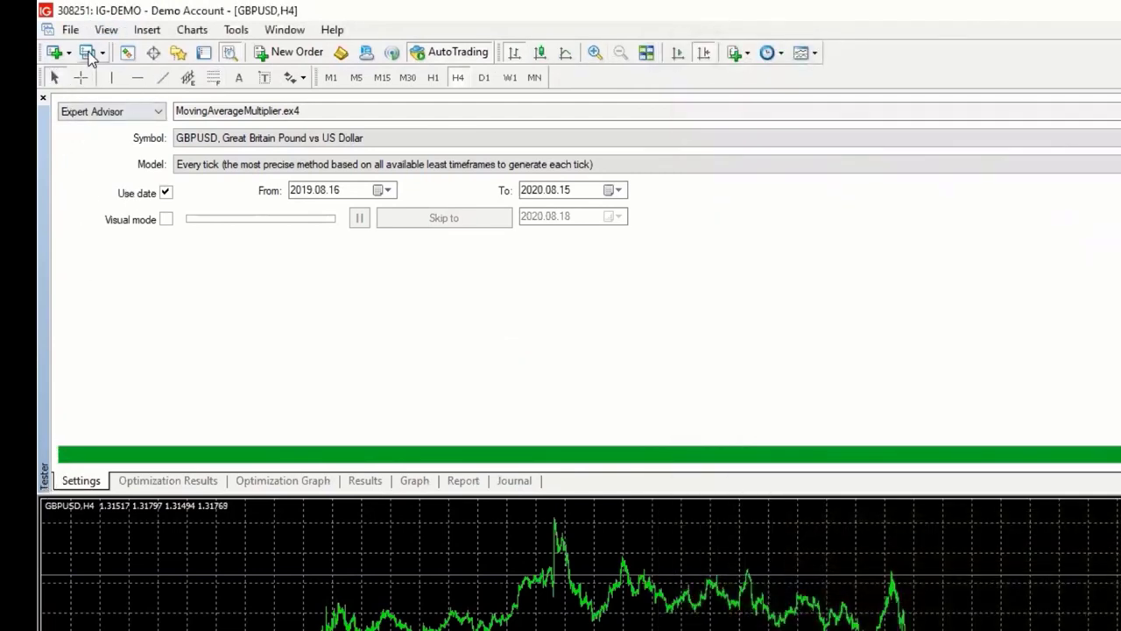
# Check where the Strategy Tester is enabled and keep Expert Advisor selected as the test type.
pyautogui.click(106, 30)
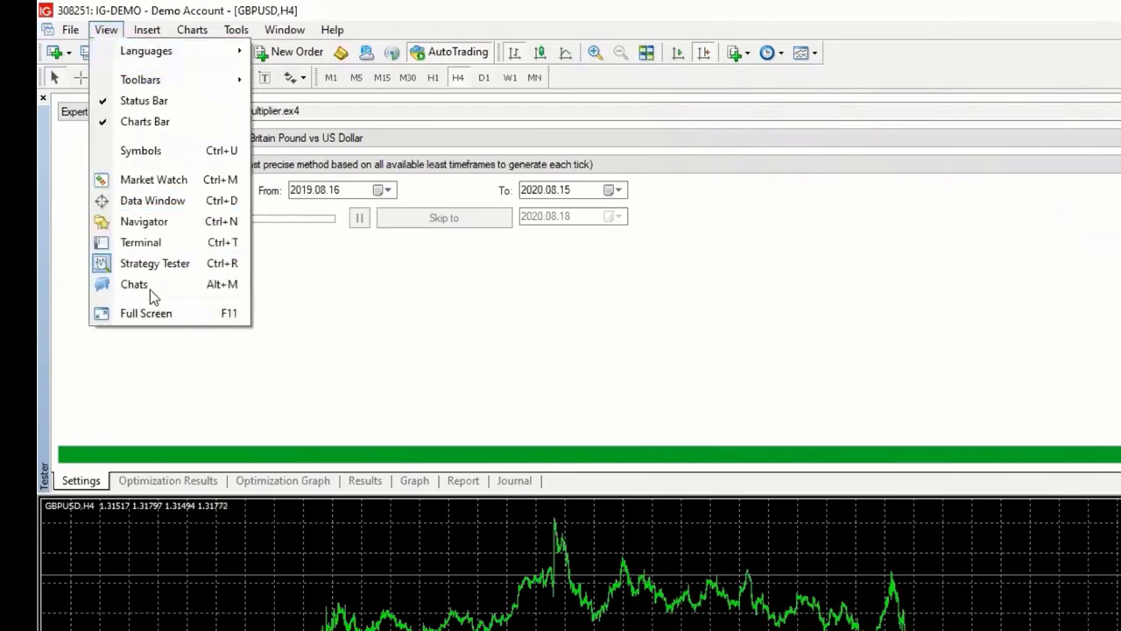
pyautogui.click(342, 355)
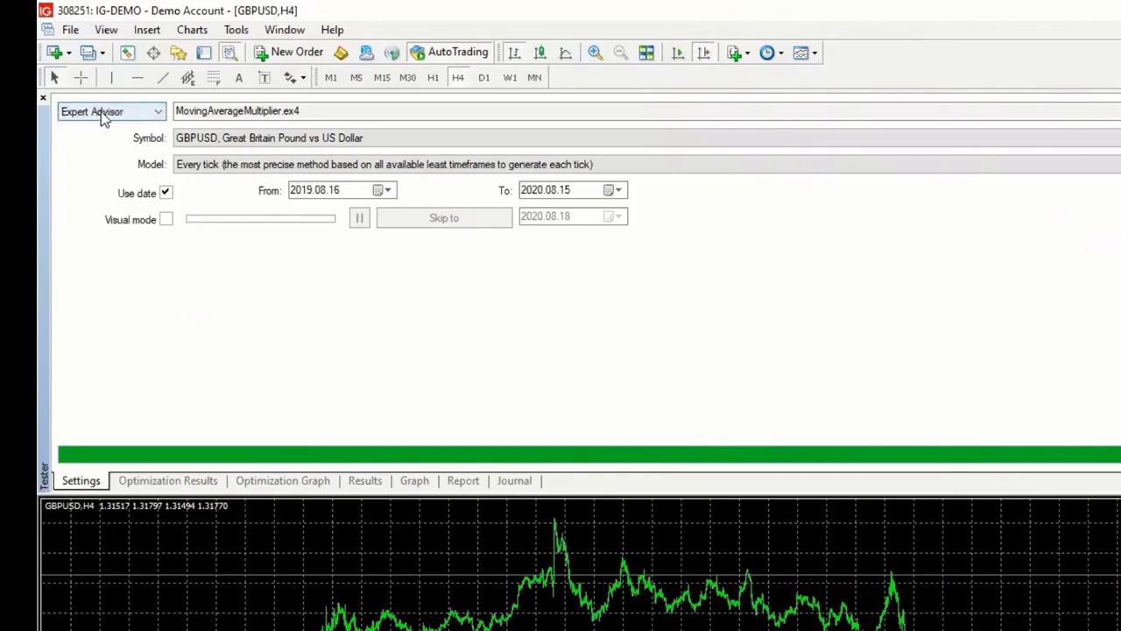
pyautogui.click(160, 115)
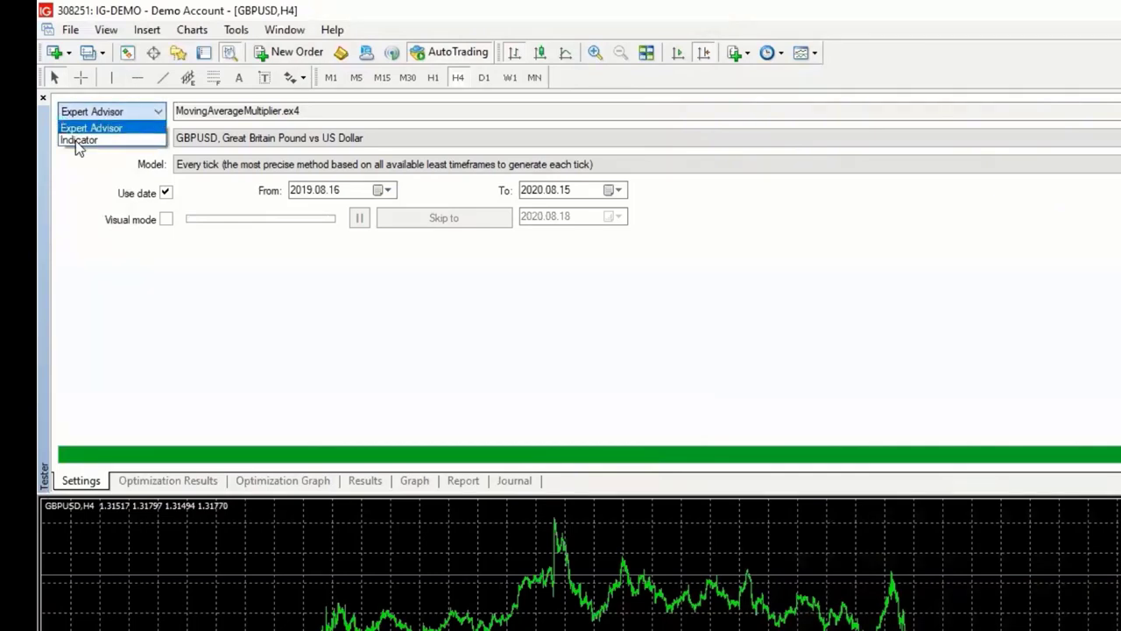
pyautogui.click(128, 111)
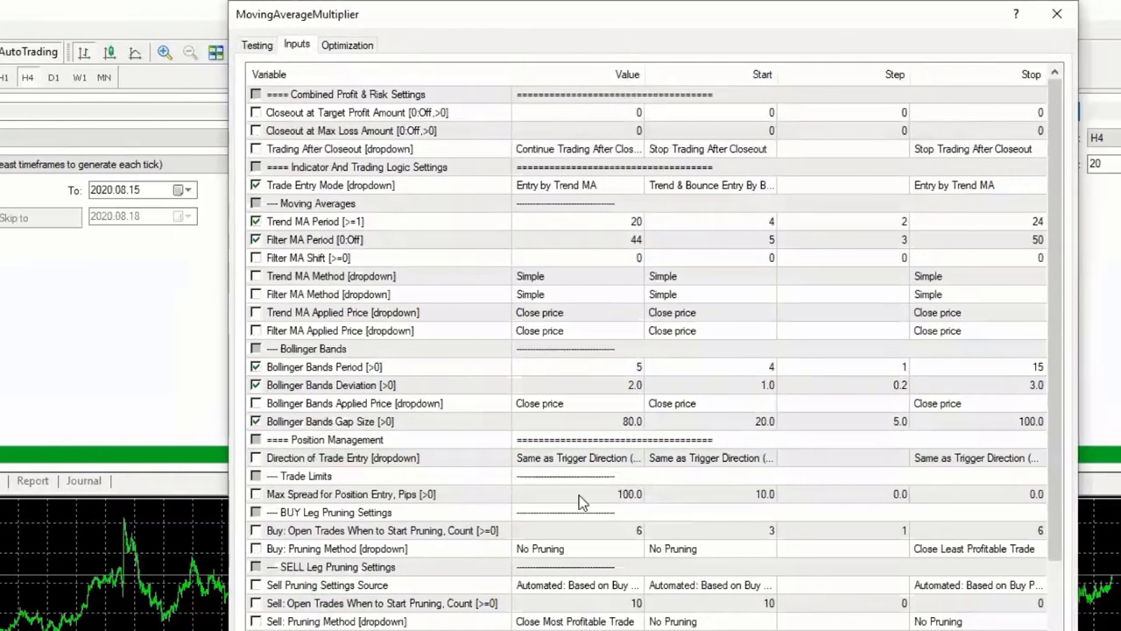
# Look through the expert's inputs and set Trade Entry Mode optimization to start at Trend & Bounce Entry and stop at Entry by Trend MA.
pyautogui.scroll(-8, 649, 350)
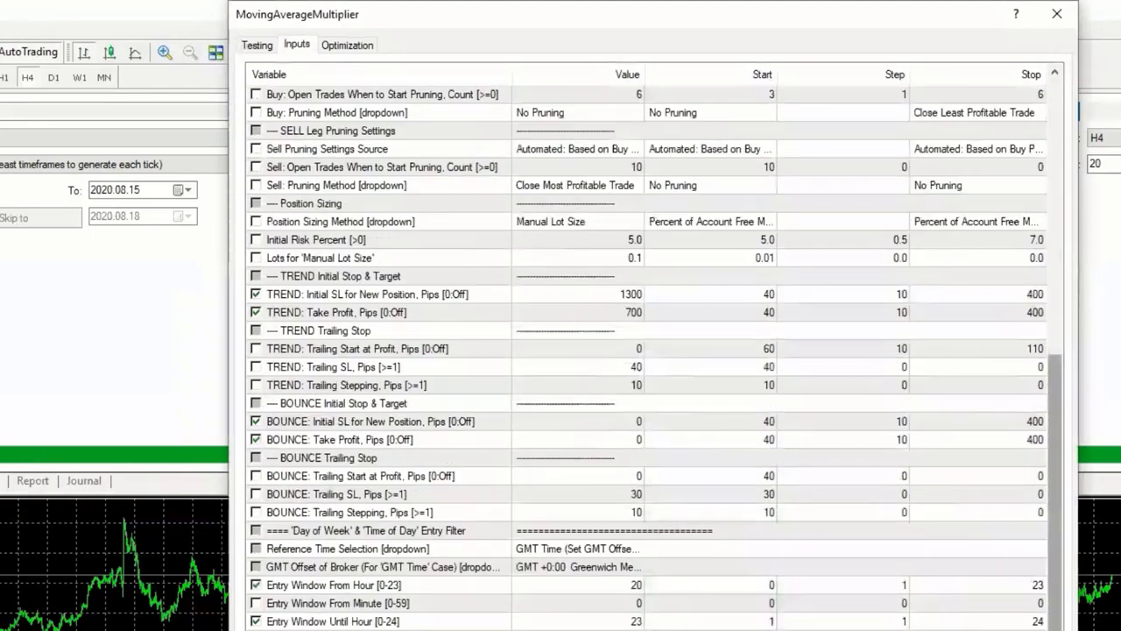
pyautogui.scroll(8, 1028, 373)
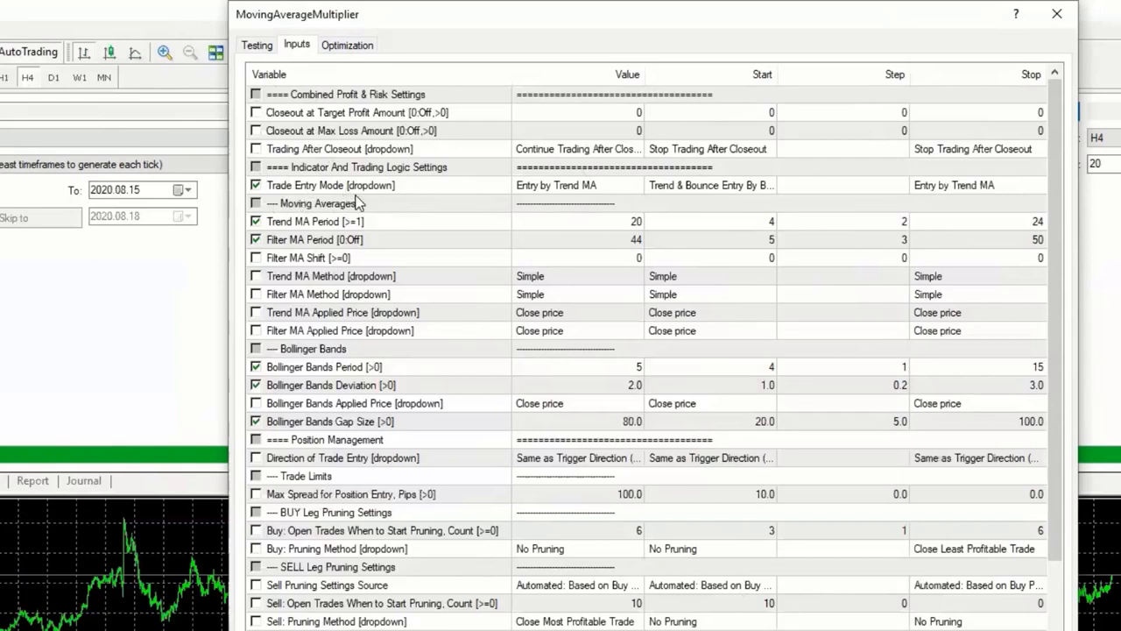
pyautogui.click(640, 188)
pyautogui.click(638, 188)
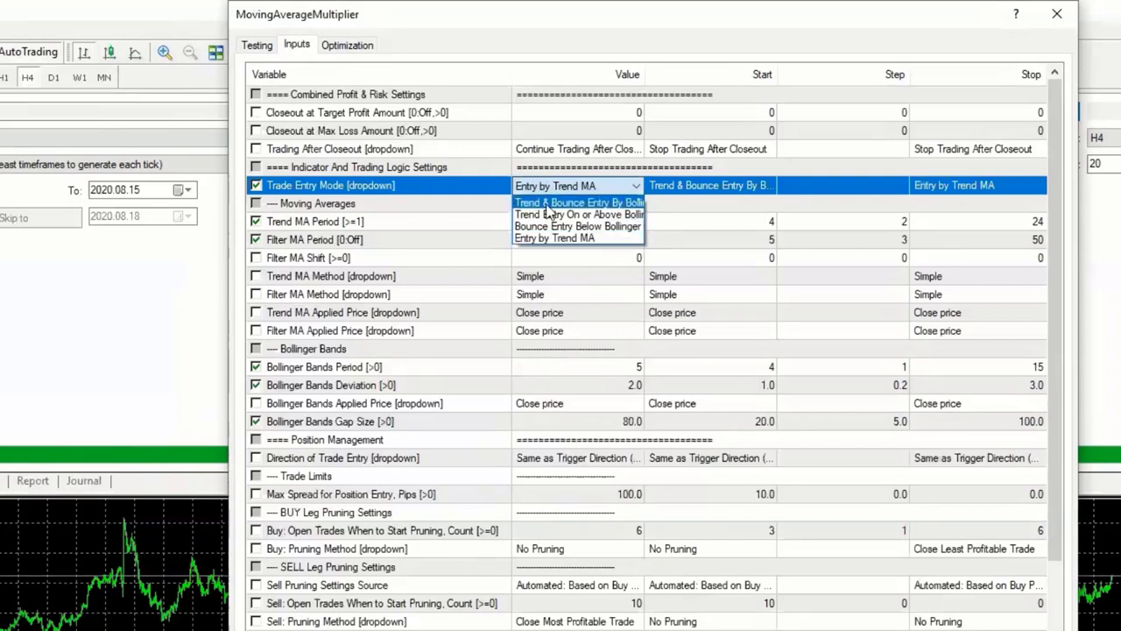
pyautogui.click(707, 206)
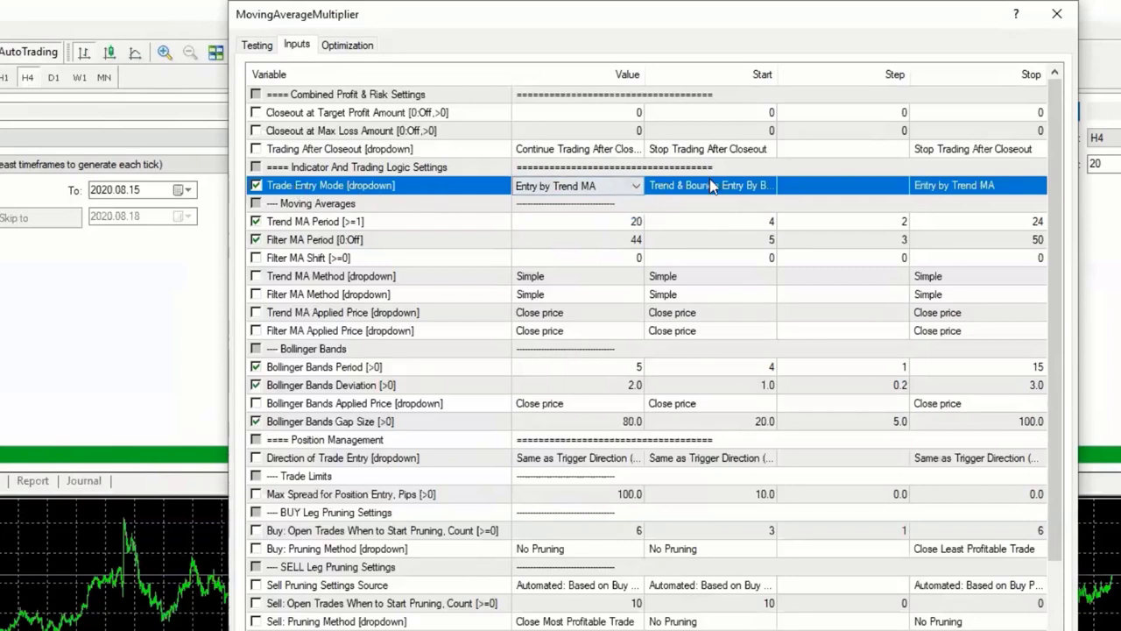
pyautogui.click(768, 191)
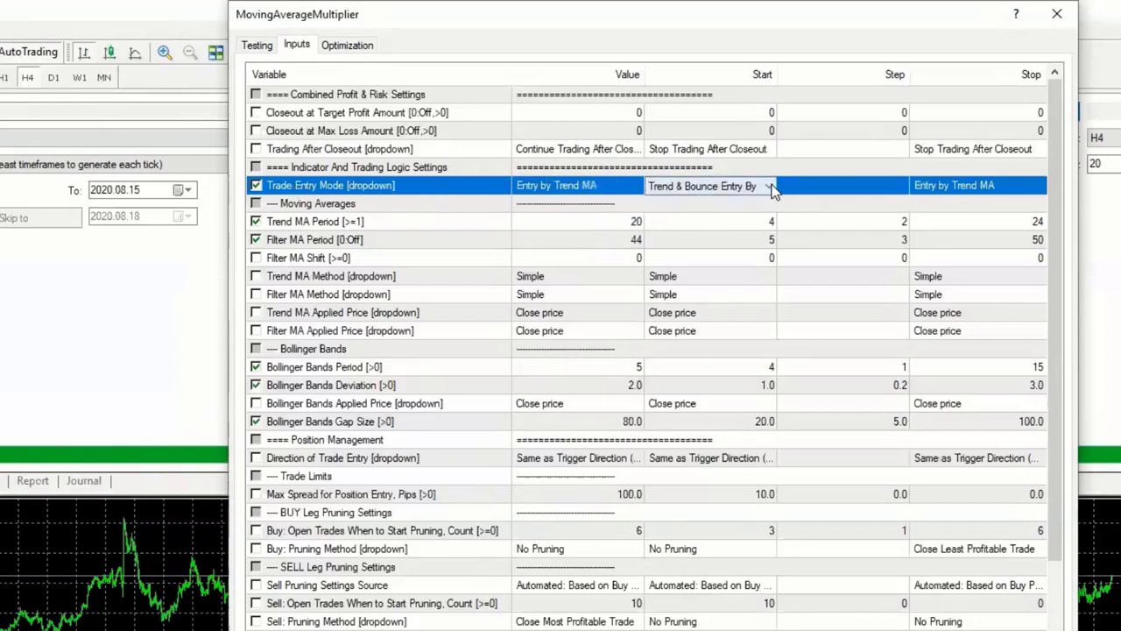
pyautogui.click(769, 187)
pyautogui.click(710, 203)
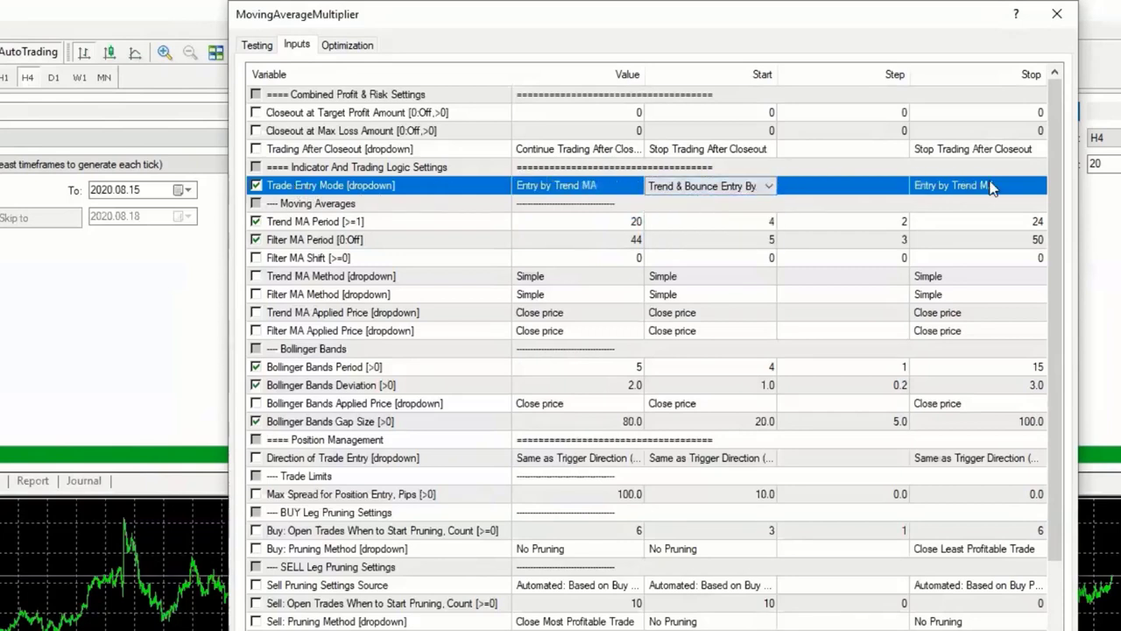
pyautogui.click(1027, 191)
pyautogui.click(1026, 187)
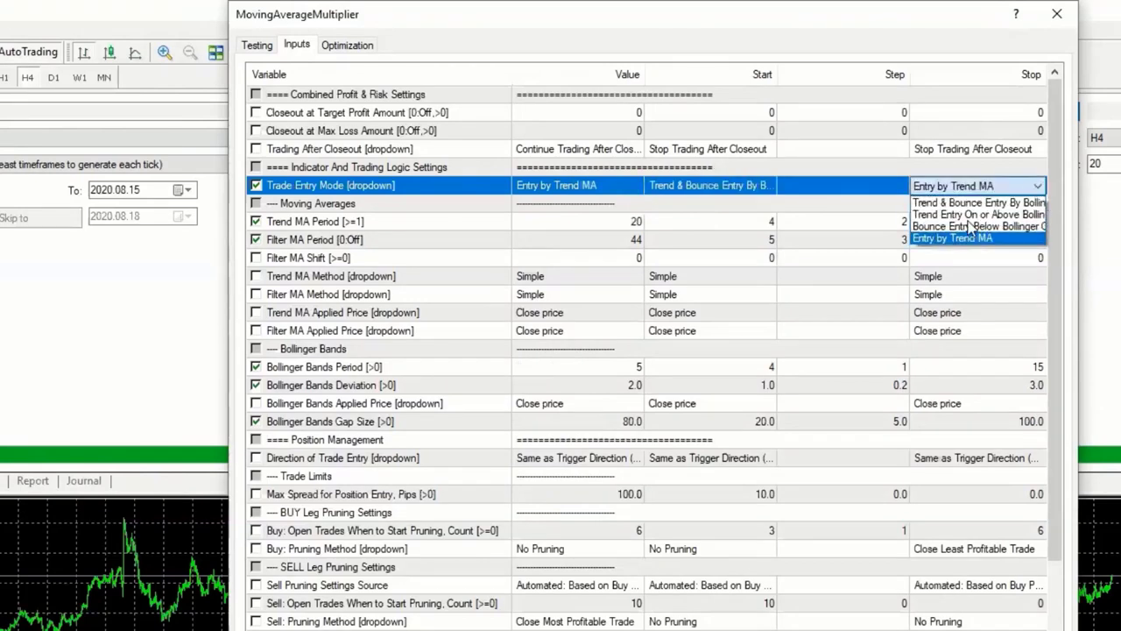
pyautogui.click(957, 237)
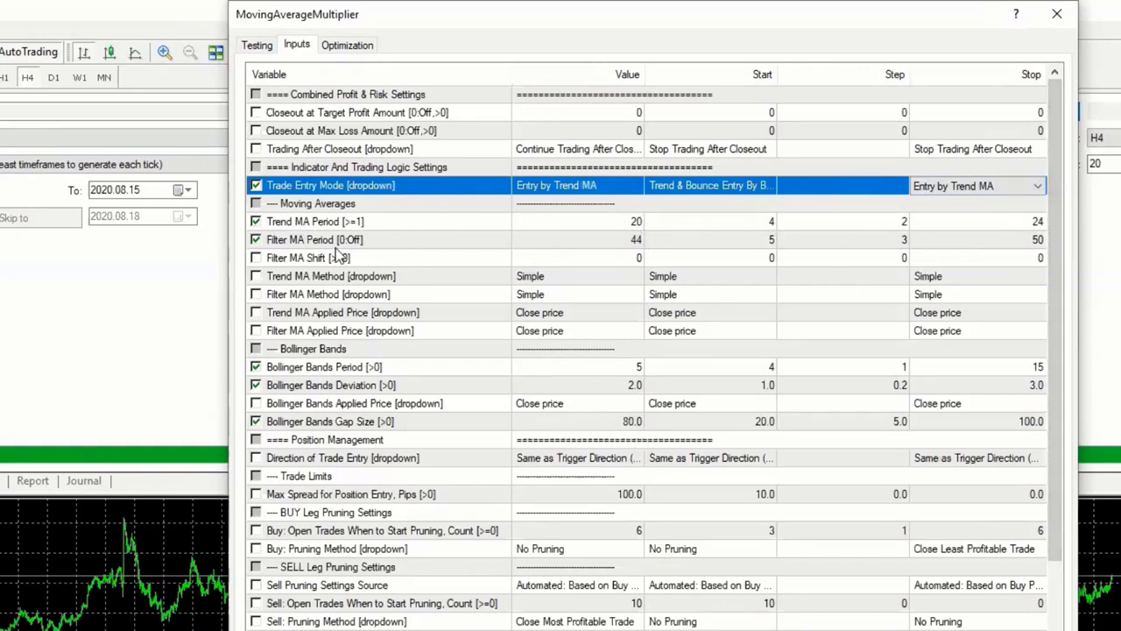
# Review the parameters marked for optimization, including moving averages, Bollinger Bands and entry window, and accept the expert's inputs.
pyautogui.click(256, 222)
pyautogui.click(256, 239)
pyautogui.click(254, 421)
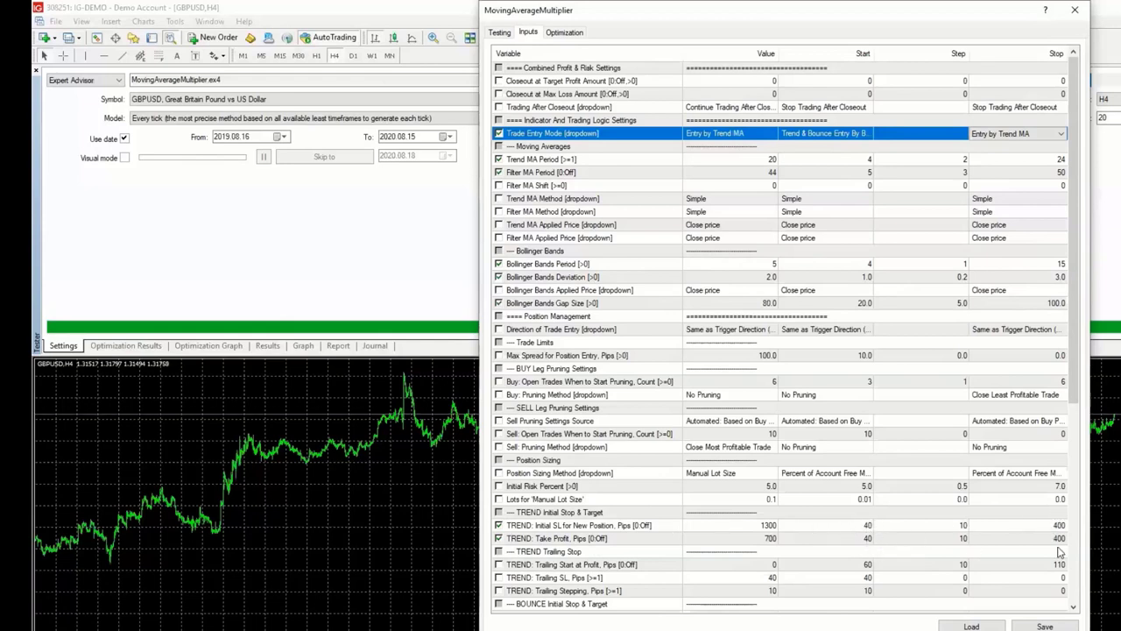
pyautogui.moveTo(1074, 608); pyautogui.dragTo(1075, 610)
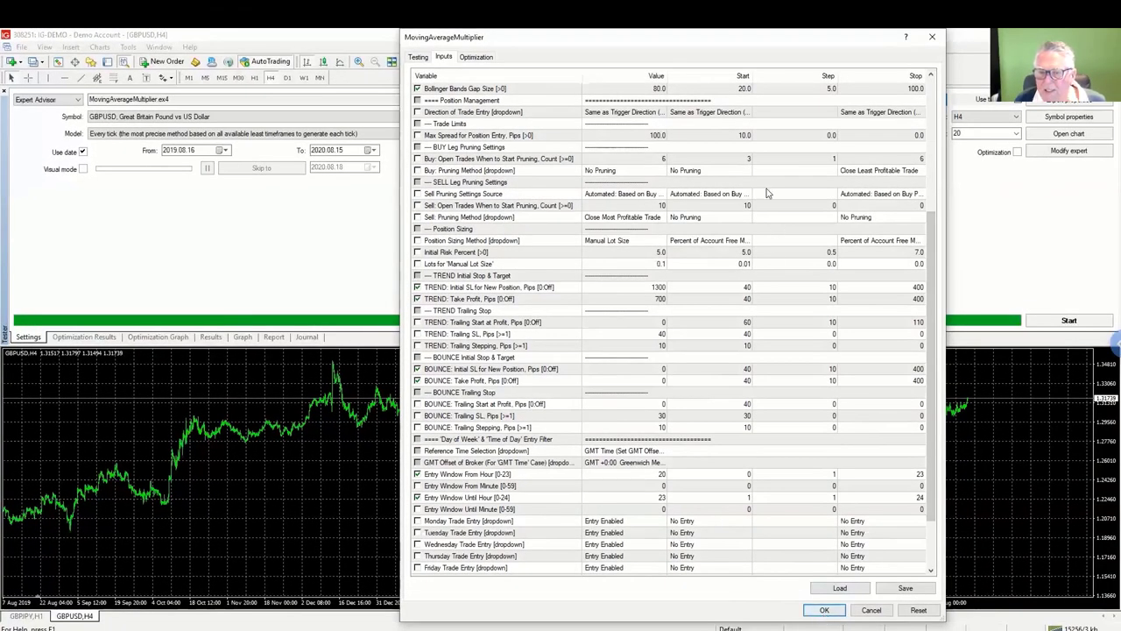
pyautogui.click(824, 611)
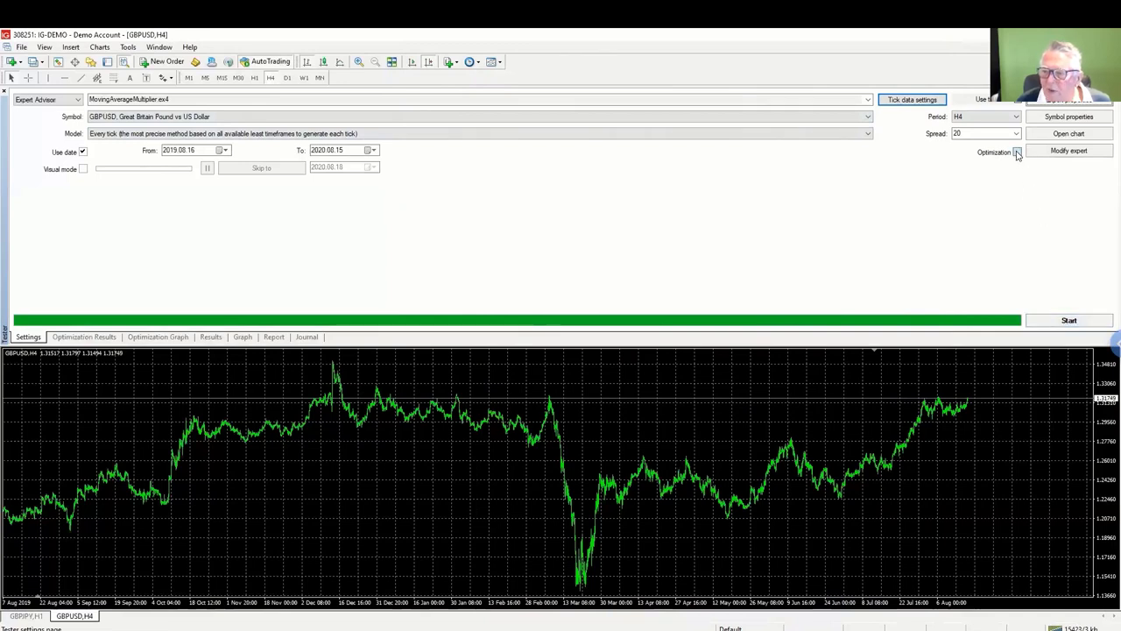
# Start the GBPUSD H4 backtest with the Every tick model and stop it early.
pyautogui.click(1068, 321)
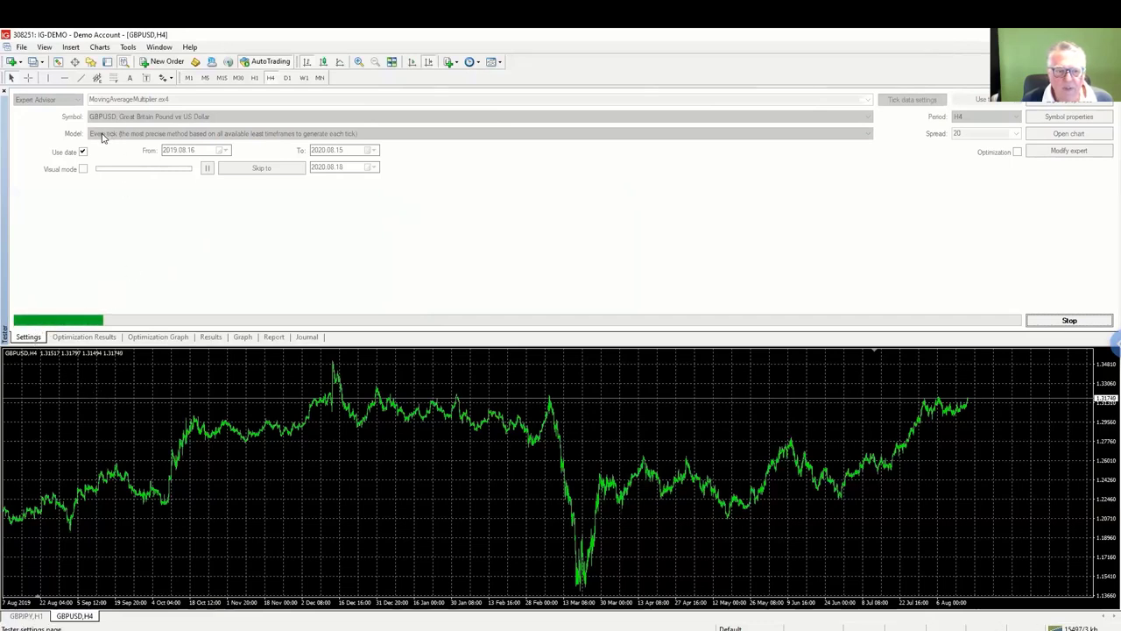
pyautogui.click(1068, 321)
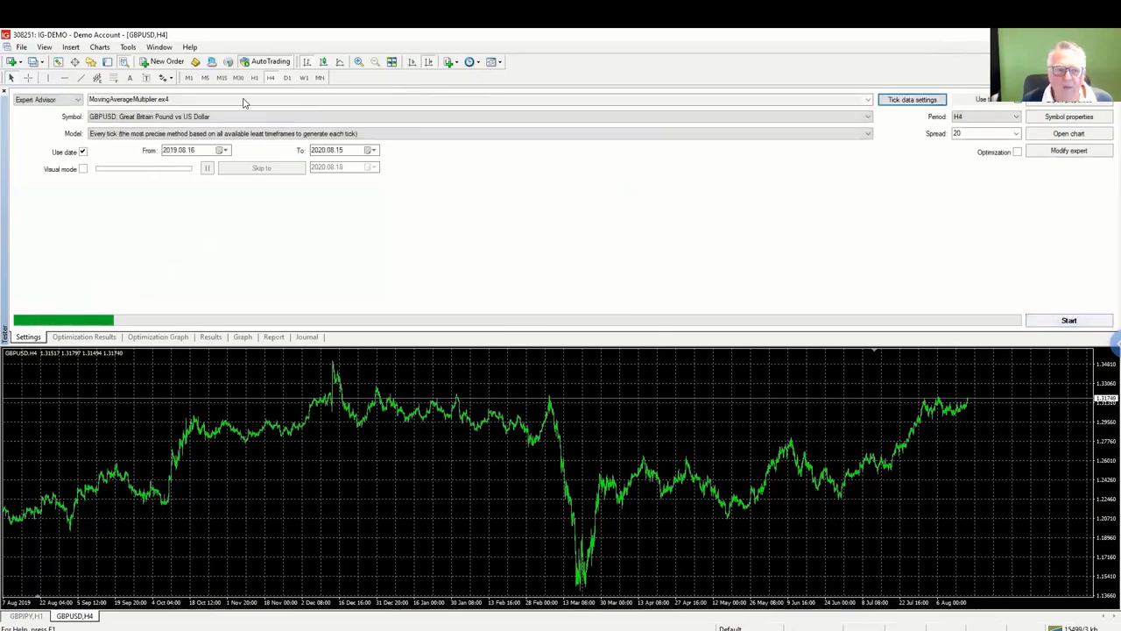
# Set the testing model to Open prices only and start the GBPUSD H4 backtest.
pyautogui.click(869, 134)
pyautogui.click(121, 160)
pyautogui.click(865, 137)
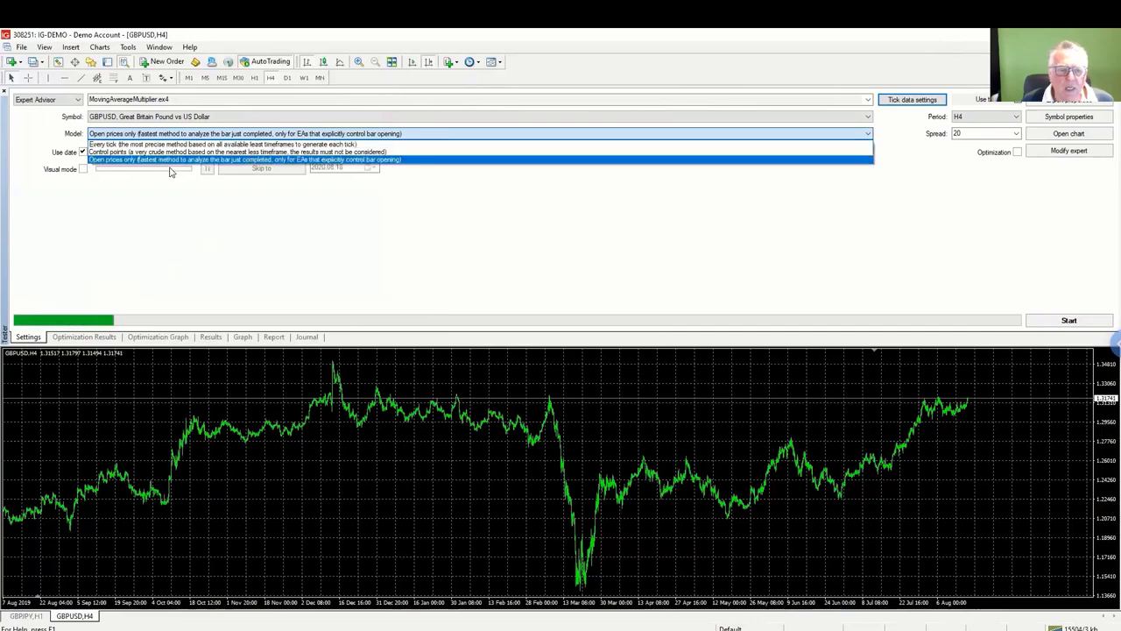
pyautogui.click(375, 159)
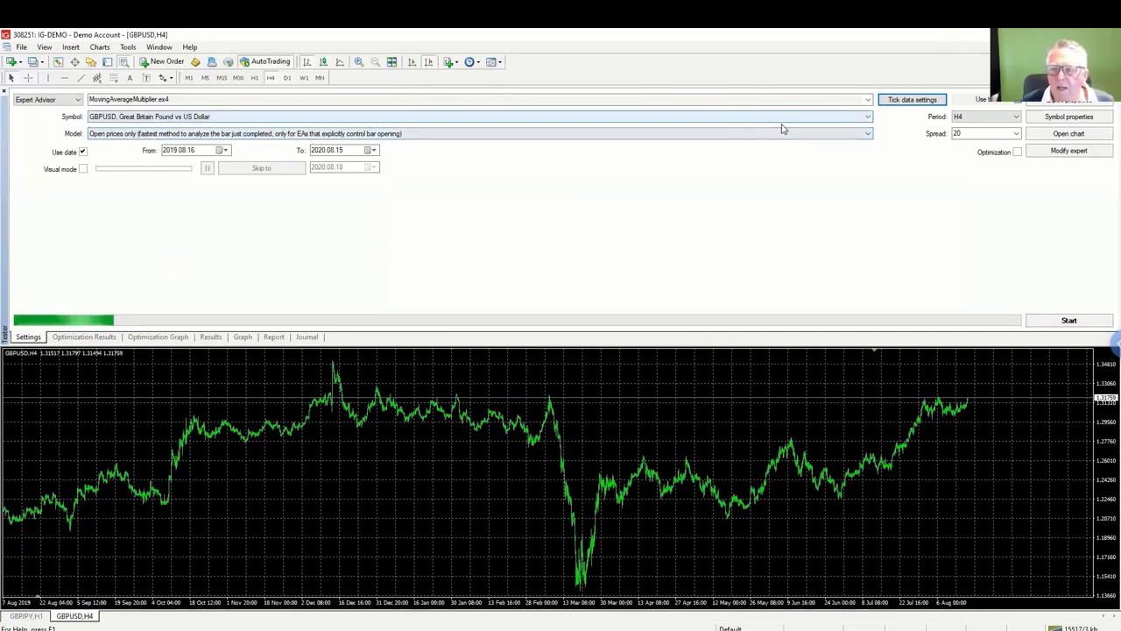
pyautogui.click(1068, 321)
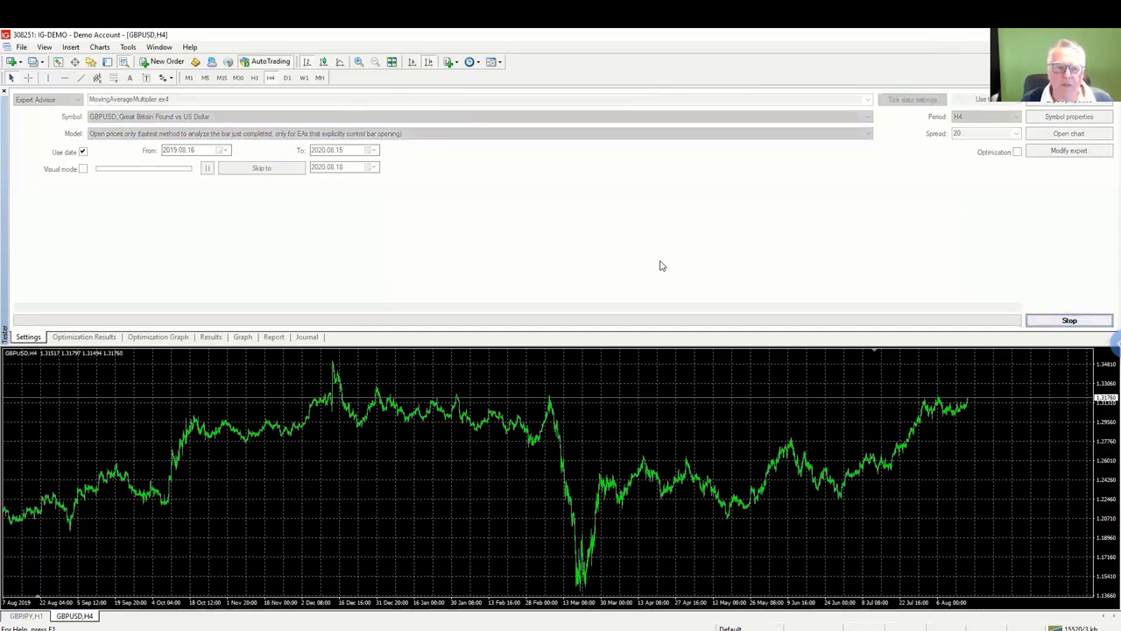
# Check the backtest report and the expert's inputs, enable Optimization and start the GBPUSD H4 optimization run.
pyautogui.click(274, 337)
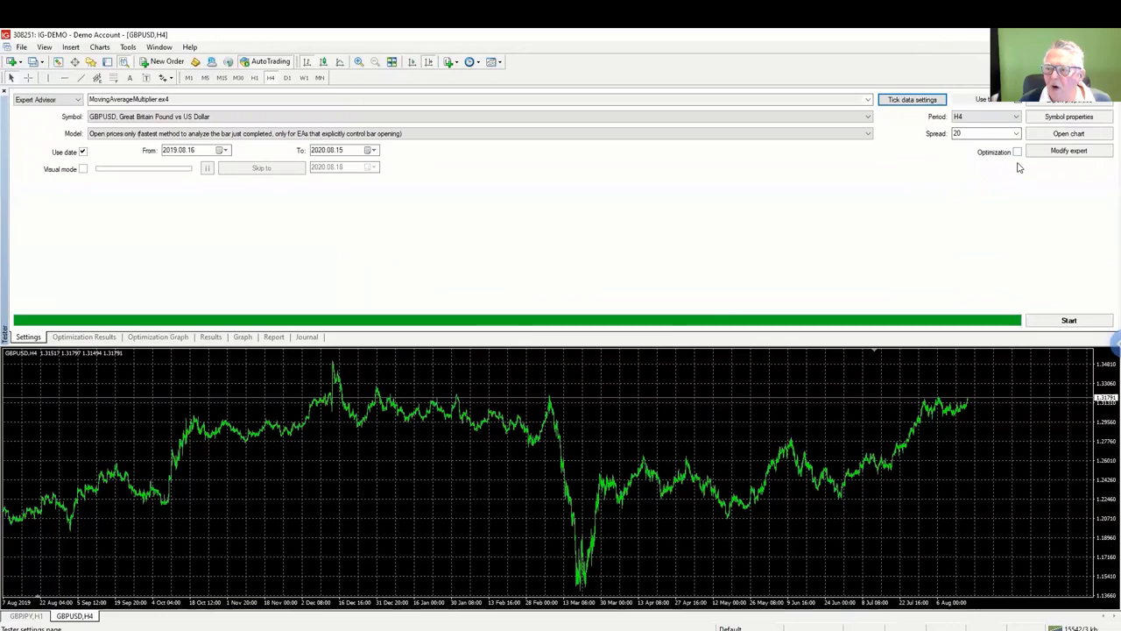
pyautogui.click(1075, 102)
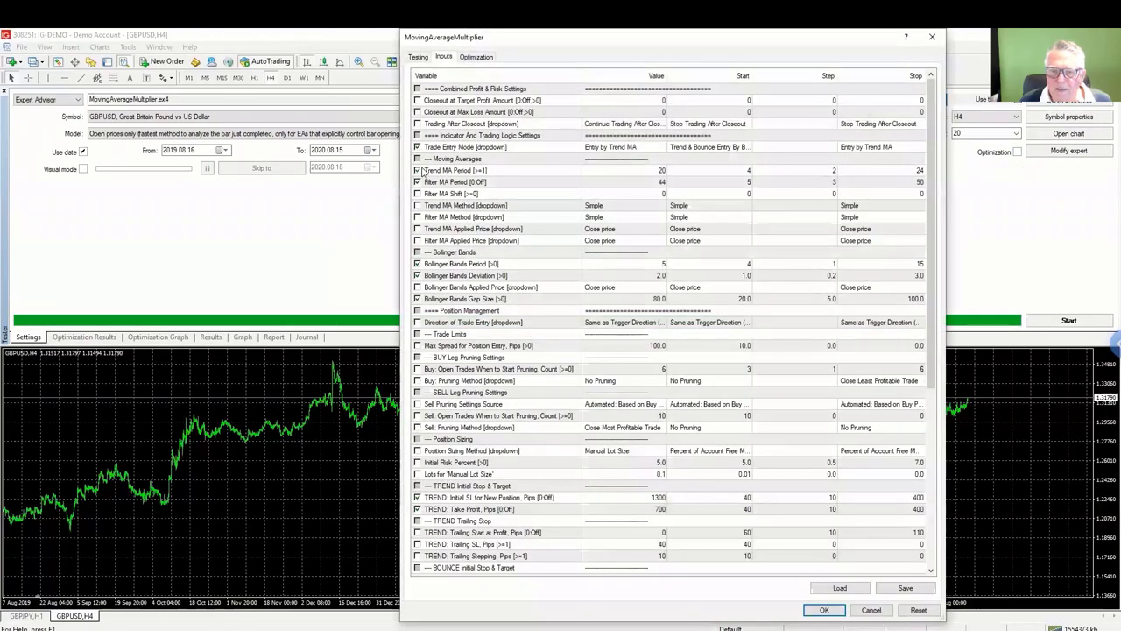
pyautogui.click(824, 609)
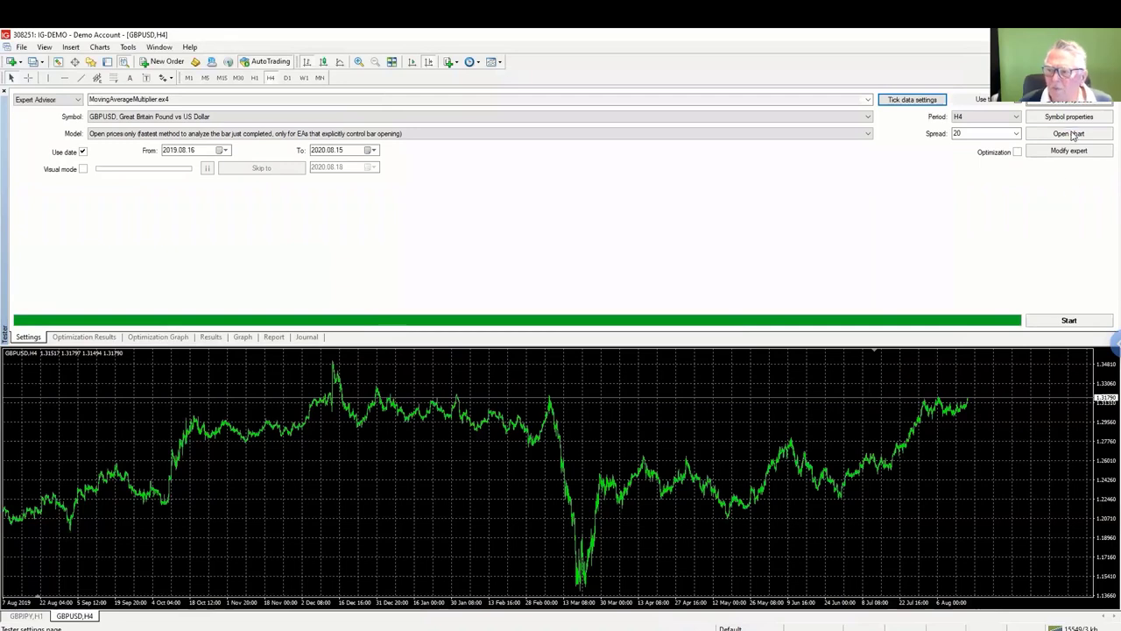
pyautogui.click(1017, 152)
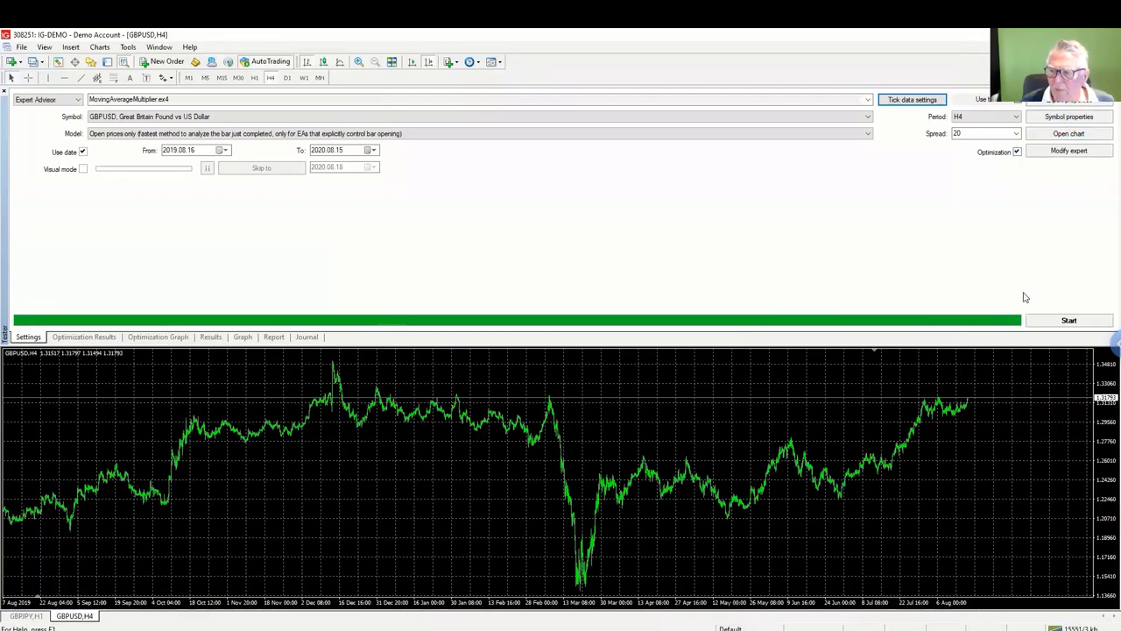
pyautogui.click(1069, 321)
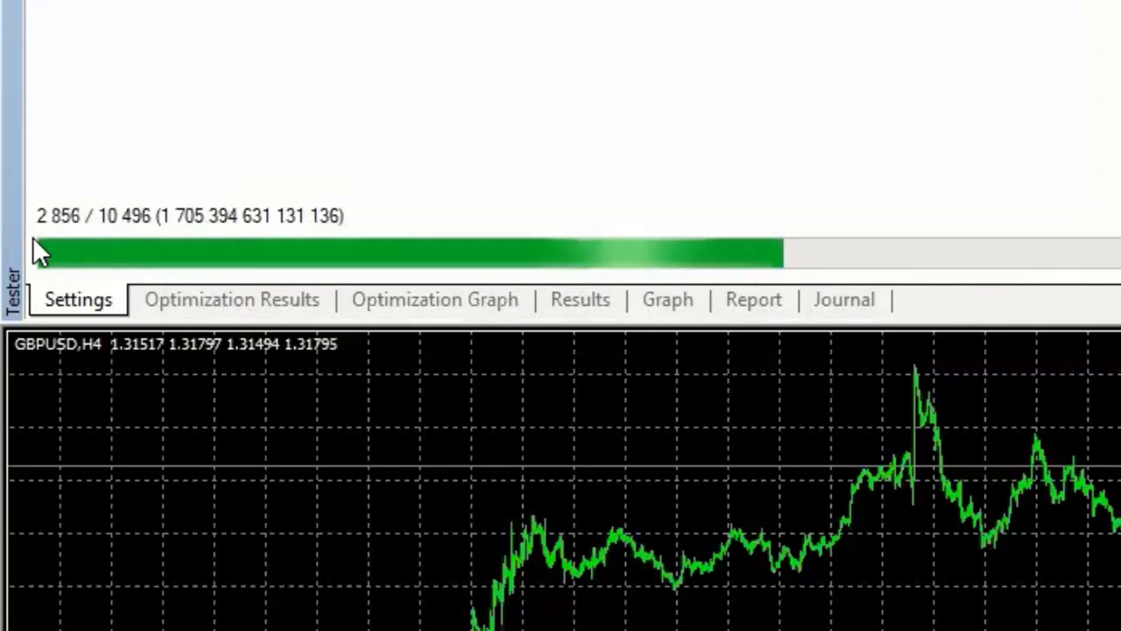
# Examine the interim optimization results by sorting the passes by profit in both directions, and return to the optimization's progress.
pyautogui.click(253, 308)
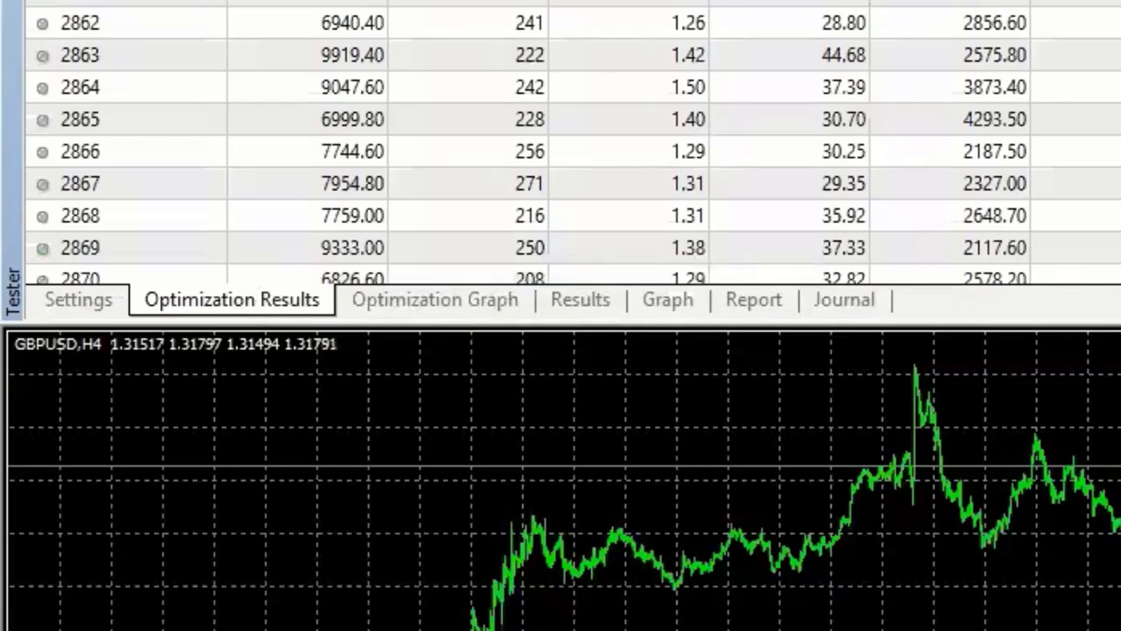
pyautogui.click(169, 111)
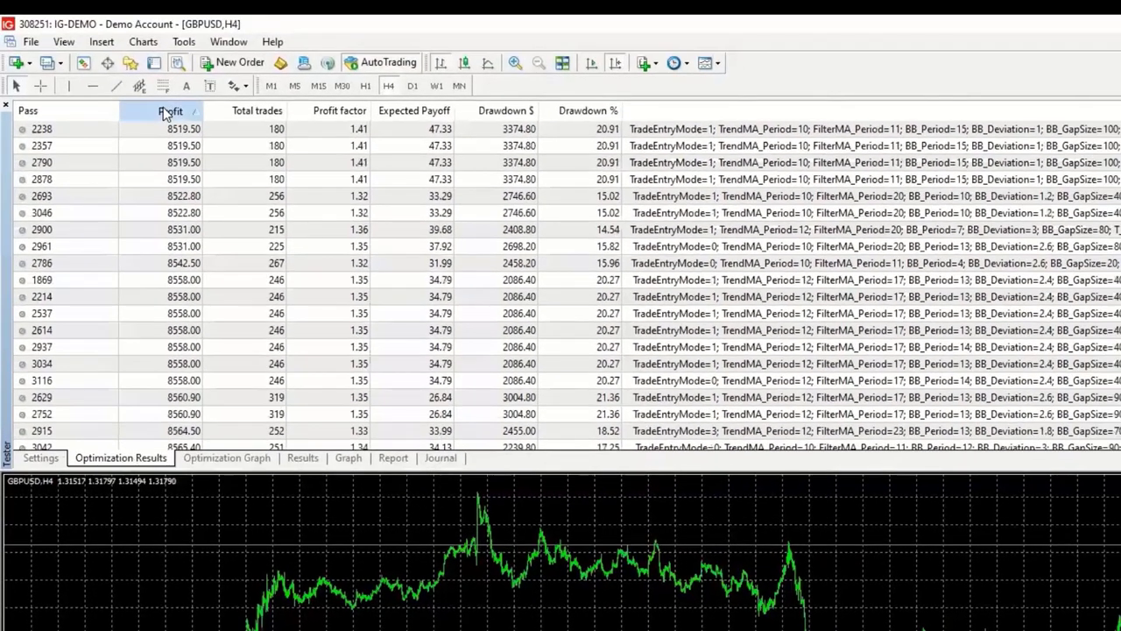
pyautogui.click(169, 111)
pyautogui.click(165, 111)
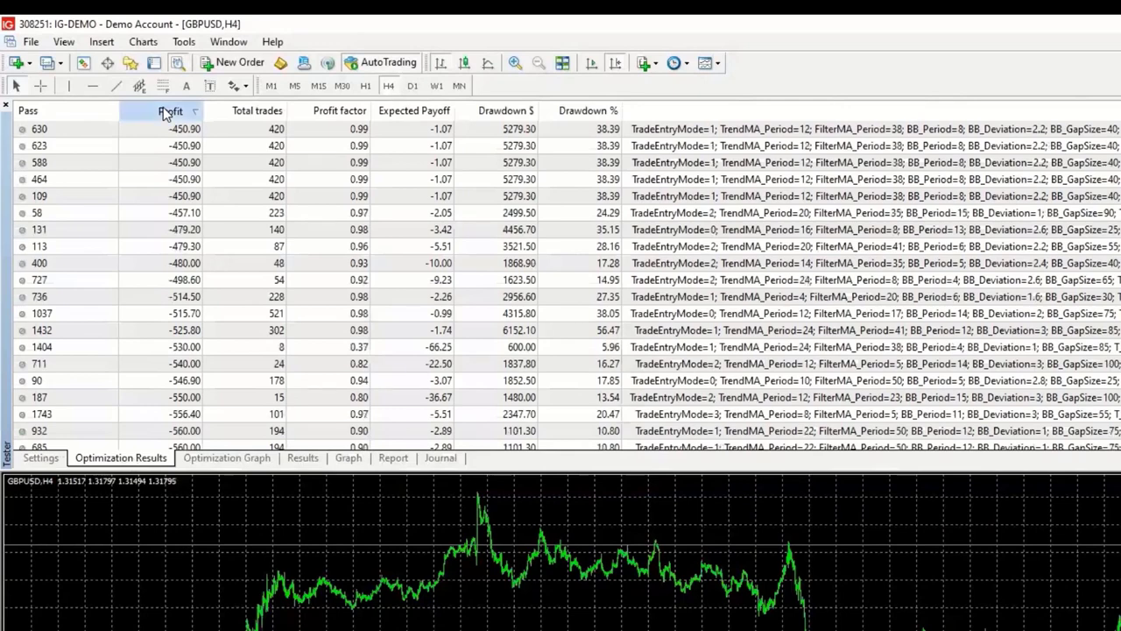
pyautogui.click(165, 111)
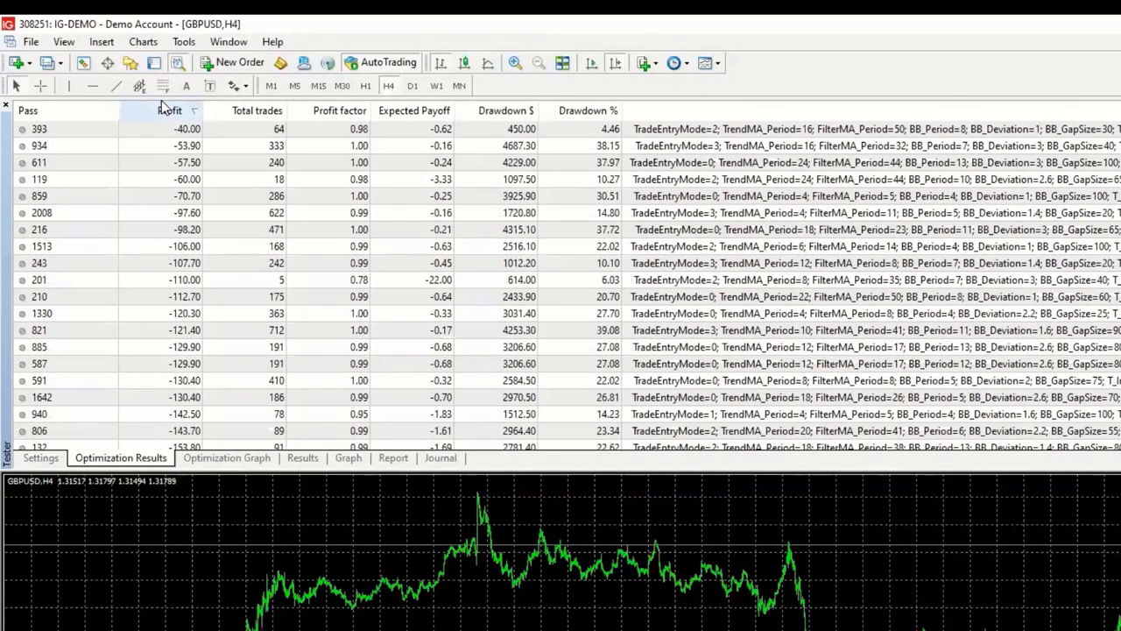
pyautogui.click(160, 110)
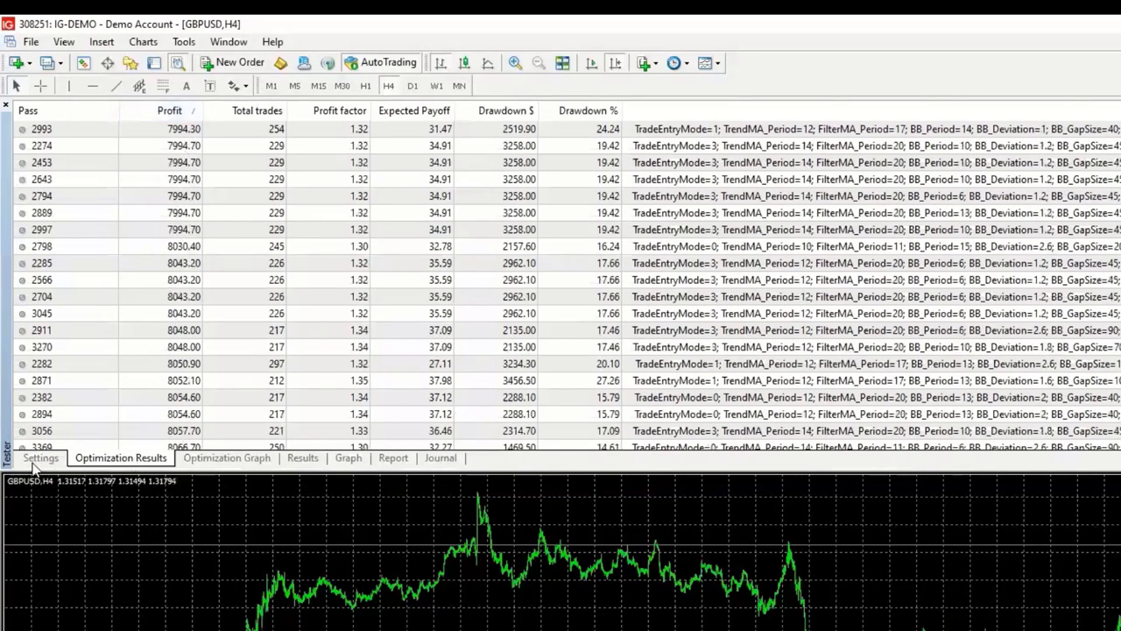
pyautogui.click(166, 110)
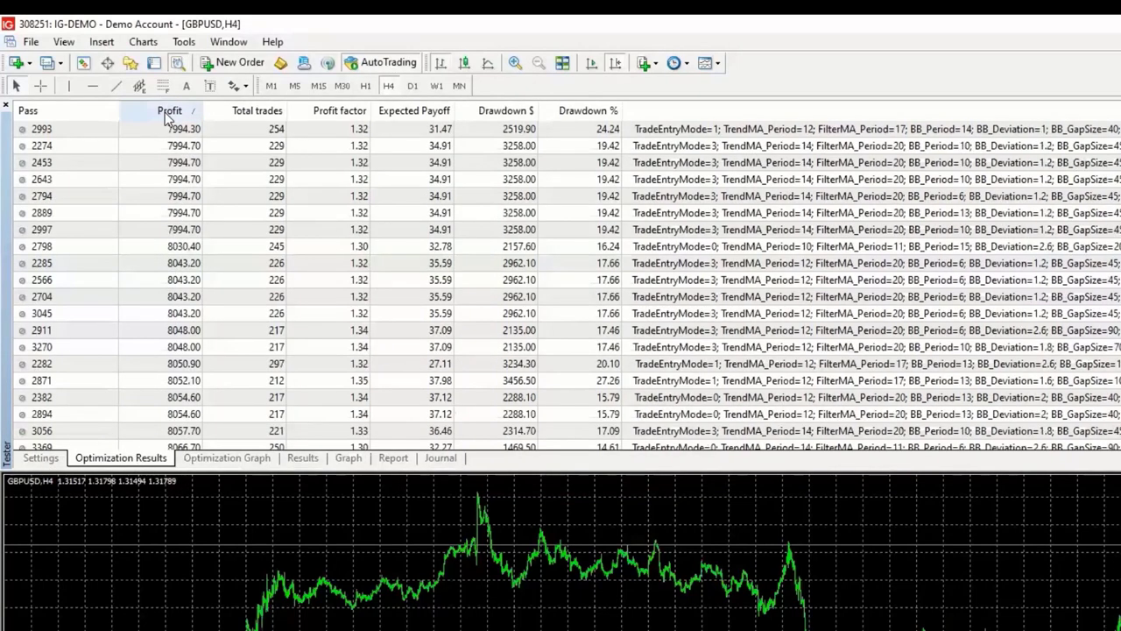
pyautogui.click(166, 112)
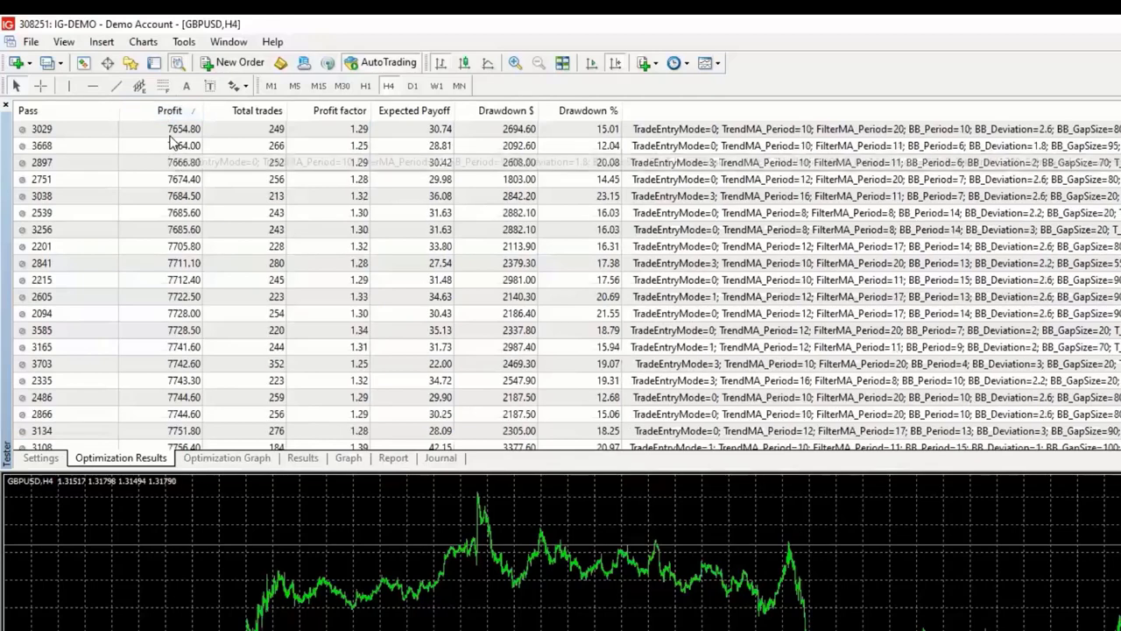
pyautogui.click(39, 459)
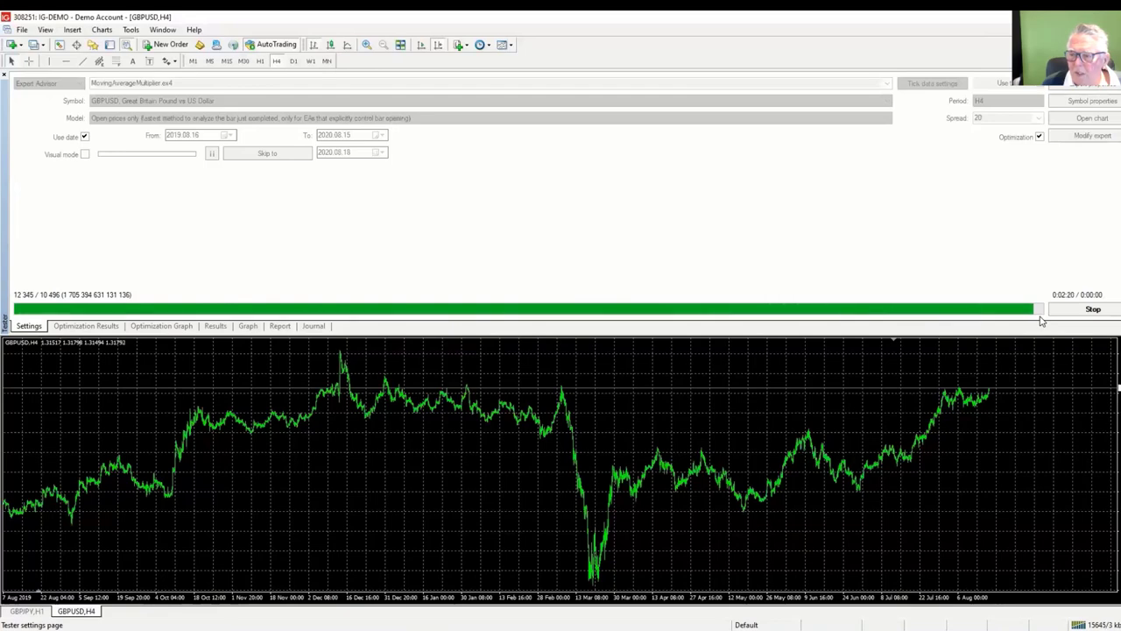
# Sort the optimization results by highest profit and set the expert's input parameters from the top pass, 8207.
pyautogui.click(79, 325)
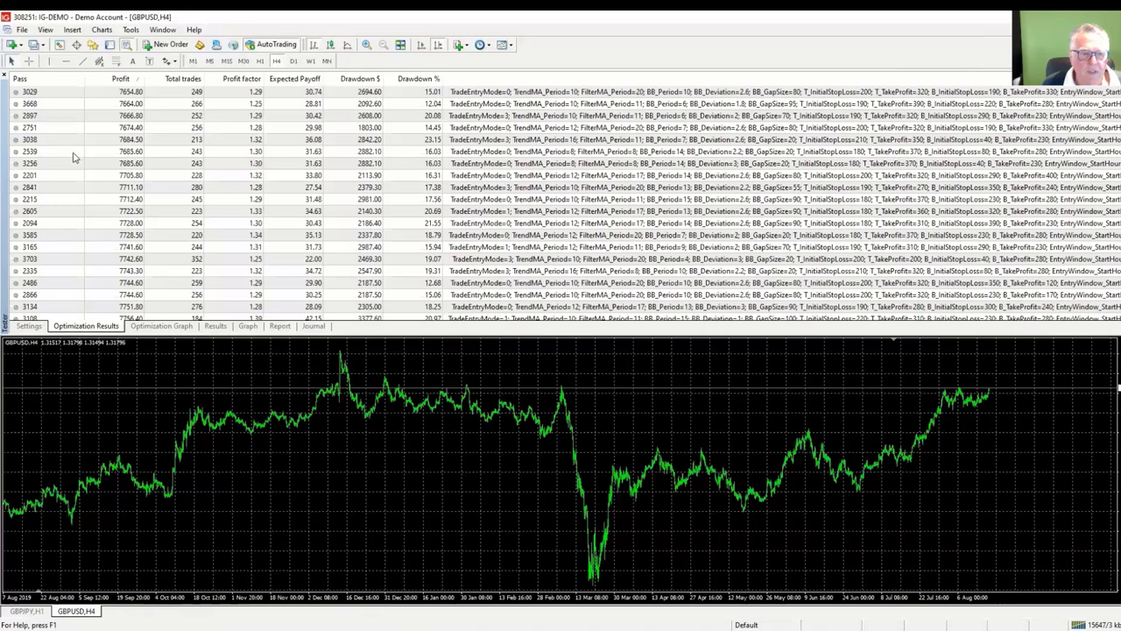
pyautogui.click(118, 79)
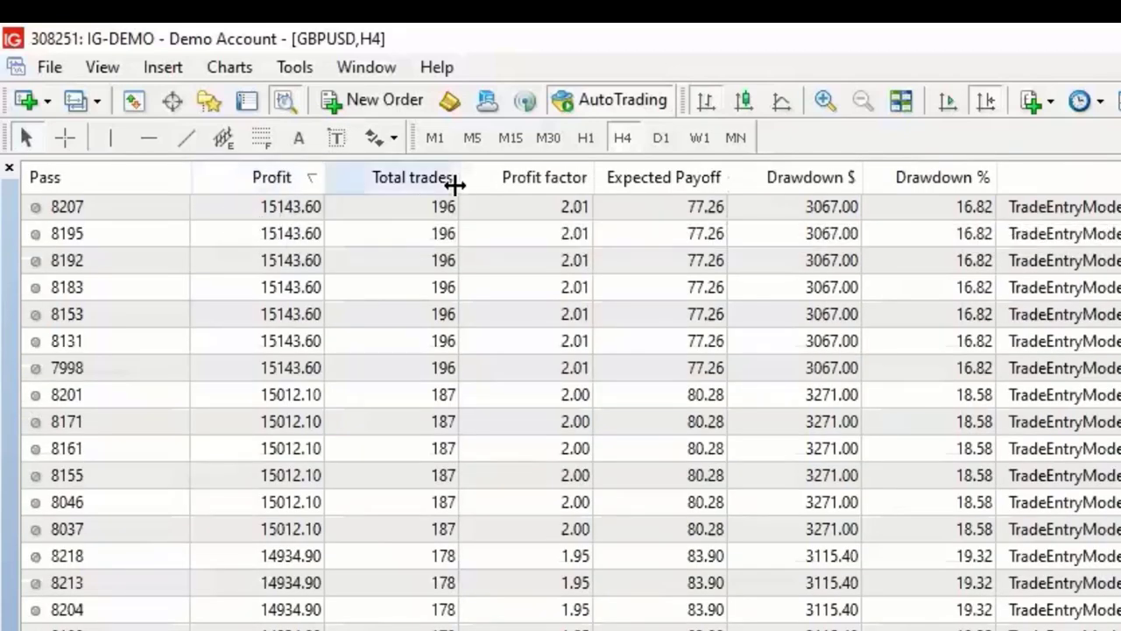
pyautogui.rightClick(231, 210)
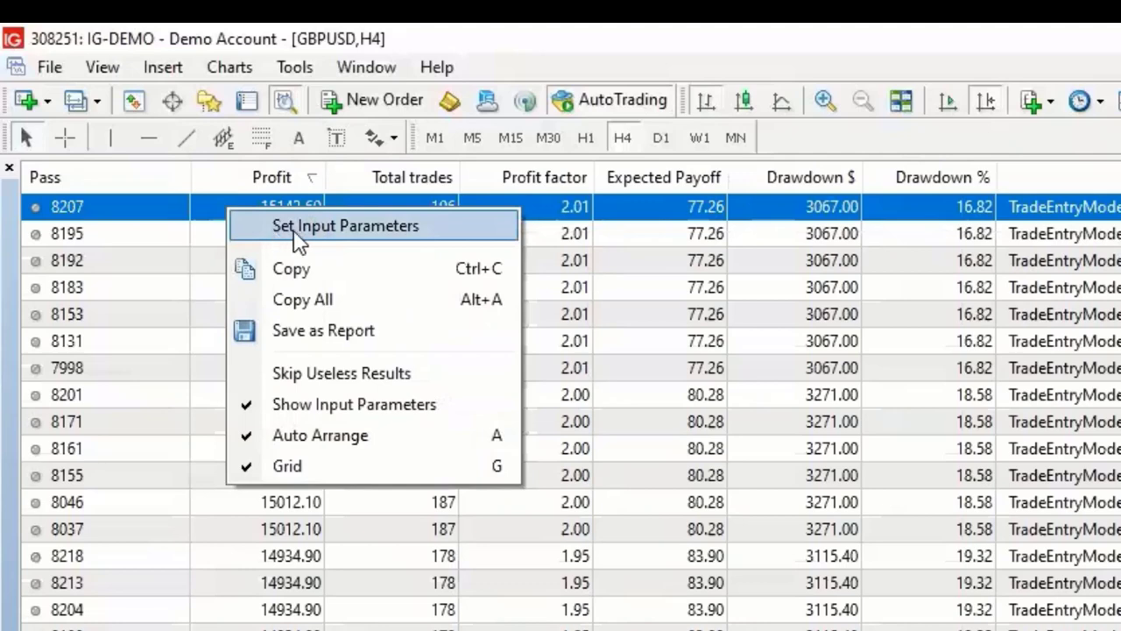
pyautogui.click(219, 214)
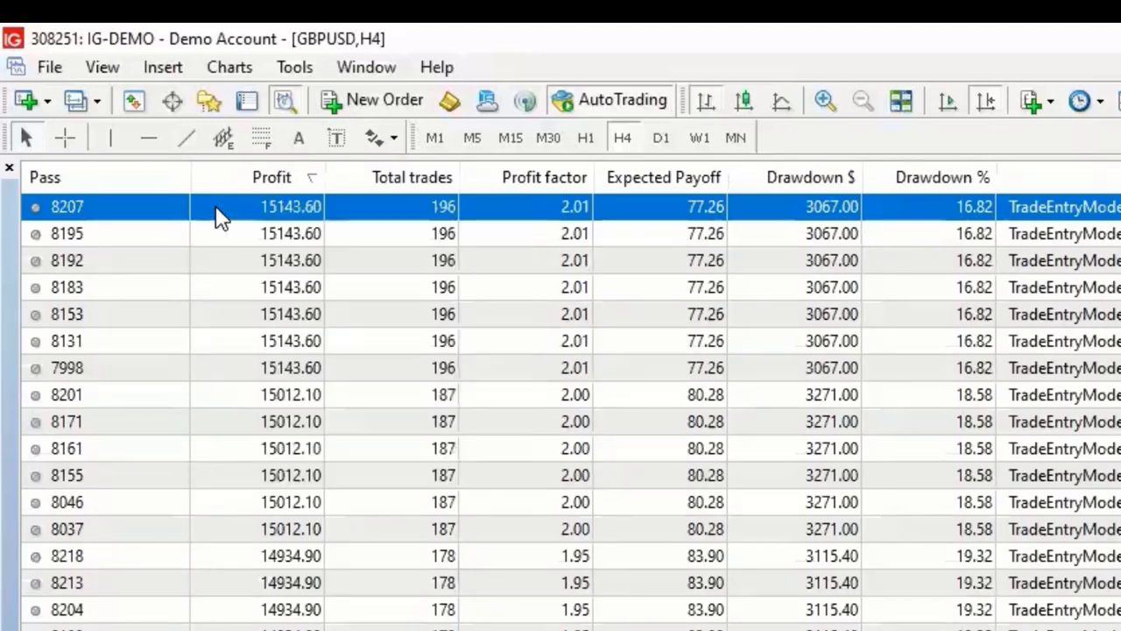
pyautogui.rightClick(216, 211)
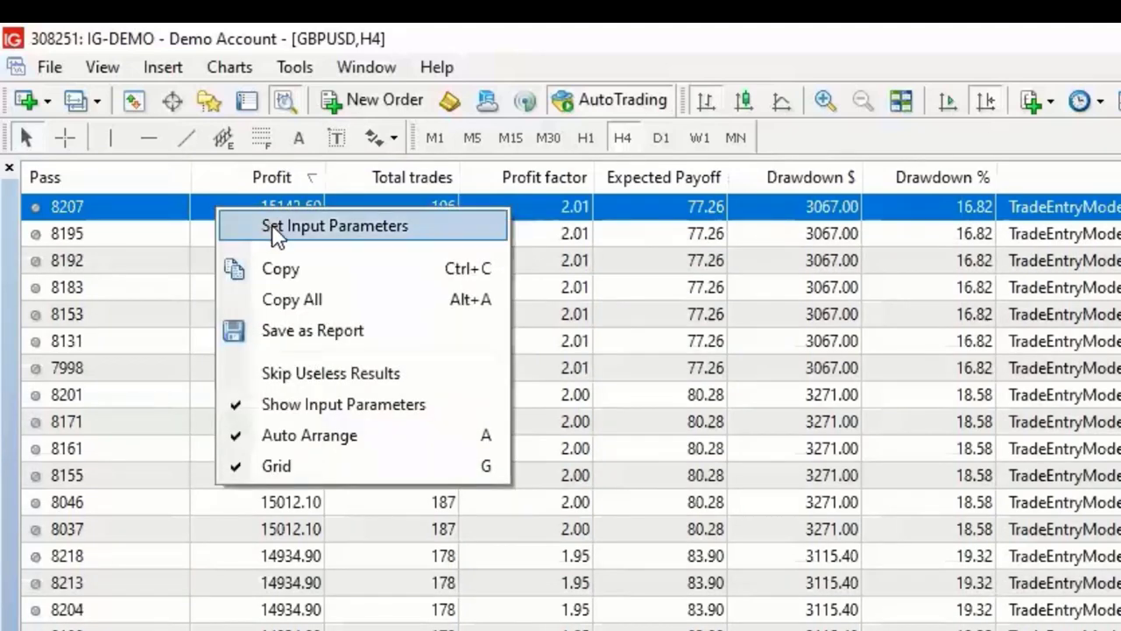
pyautogui.click(274, 228)
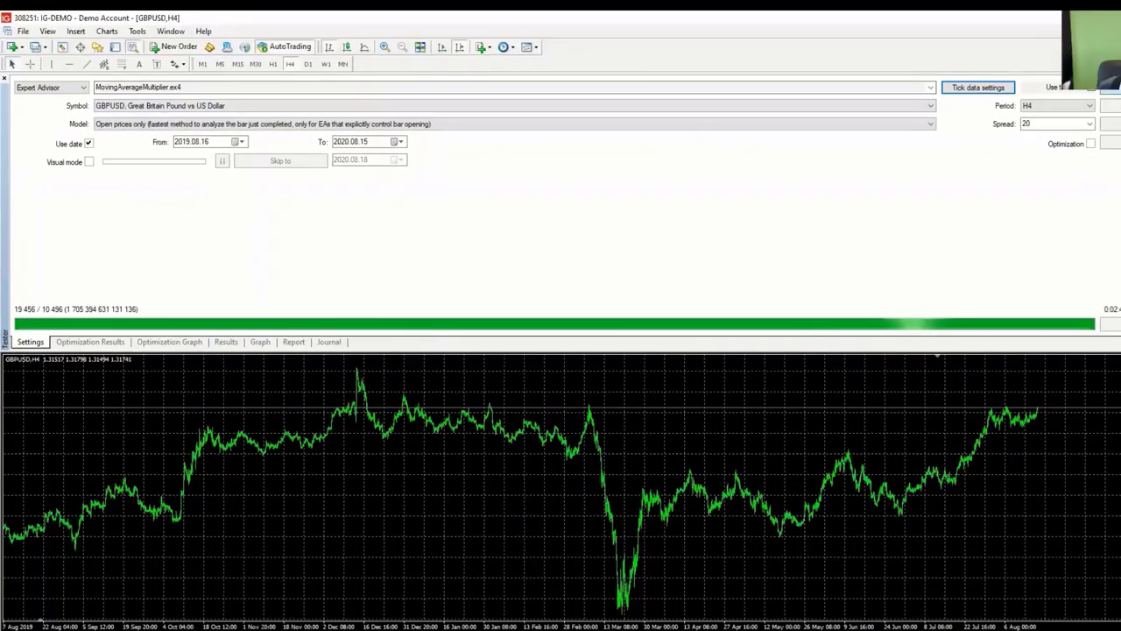
# Review and accept the inputs loaded from the top pass, run a single Open prices only backtest and view its report.
pyautogui.click(1061, 83)
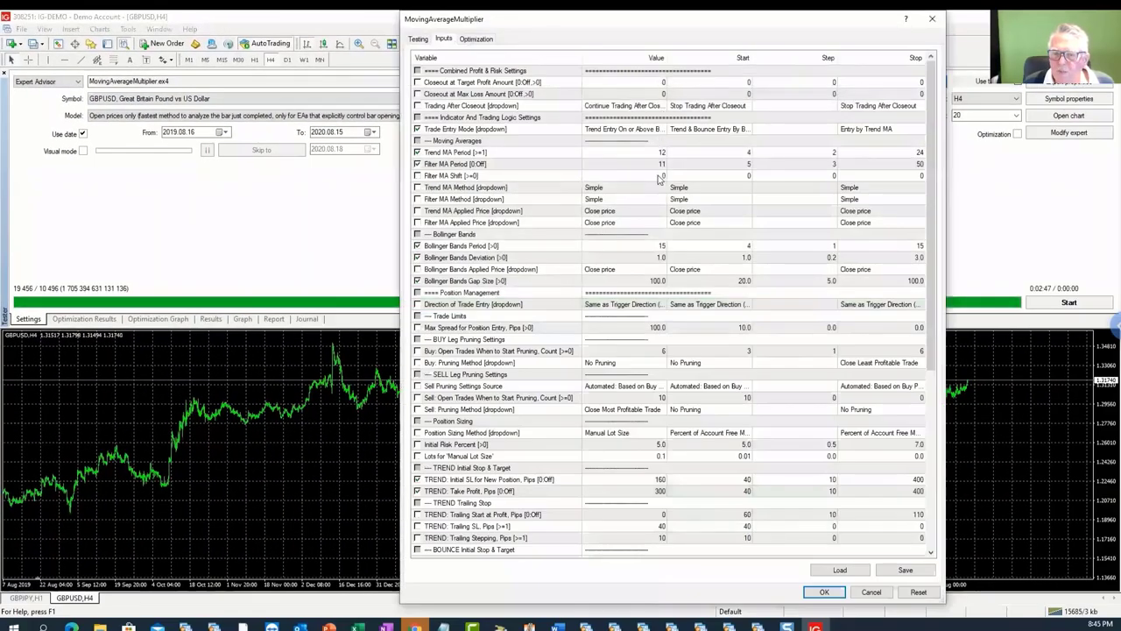
pyautogui.click(824, 592)
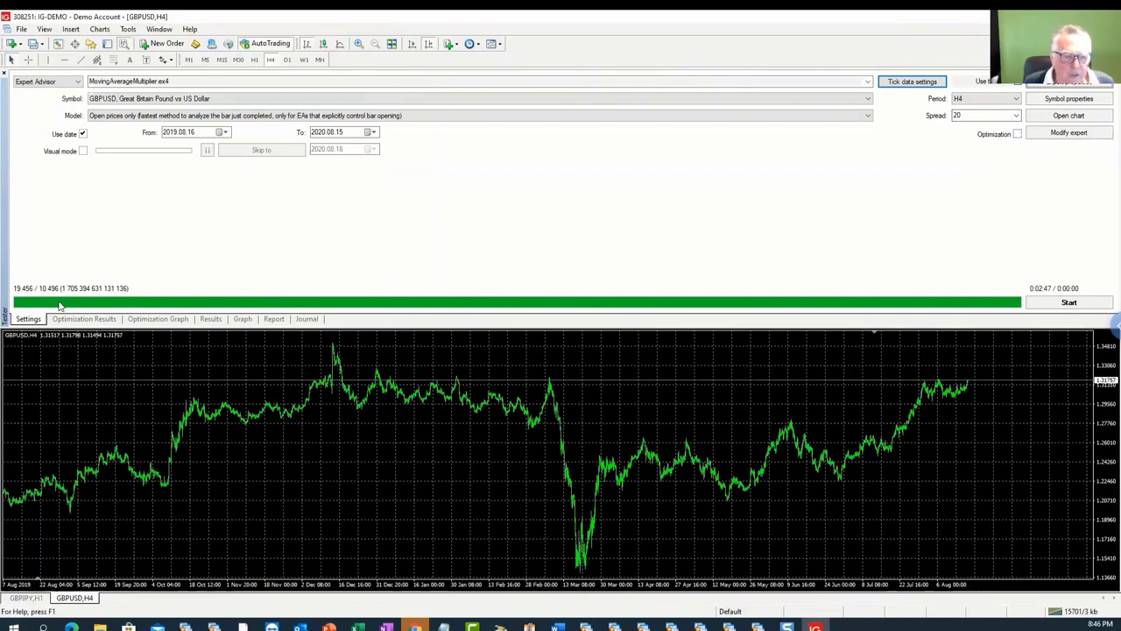
pyautogui.click(83, 319)
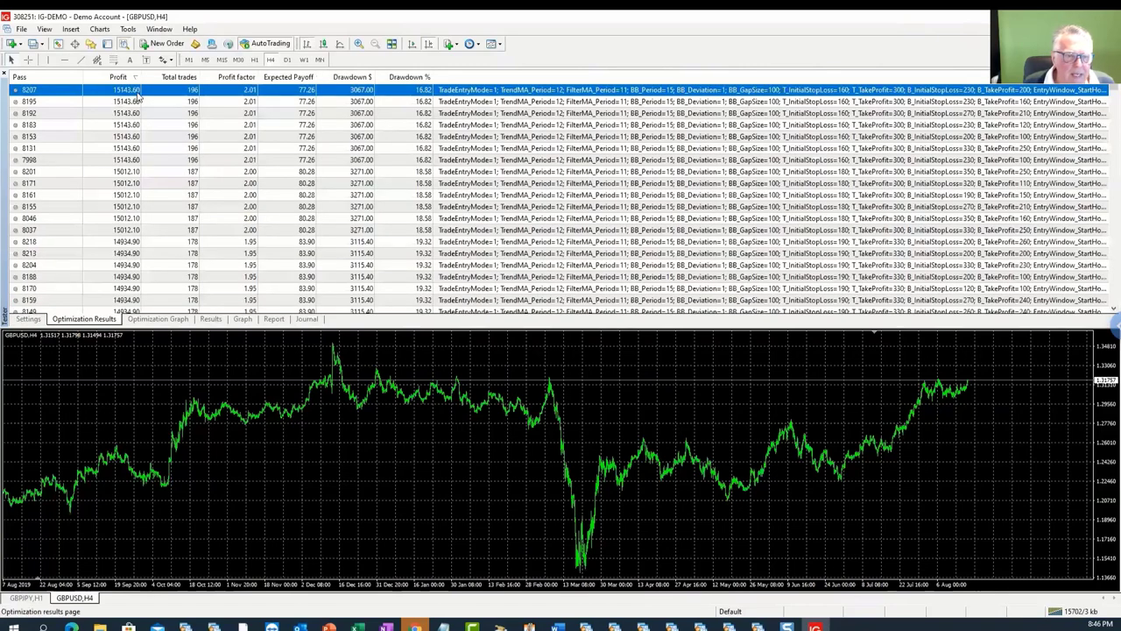
pyautogui.click(24, 319)
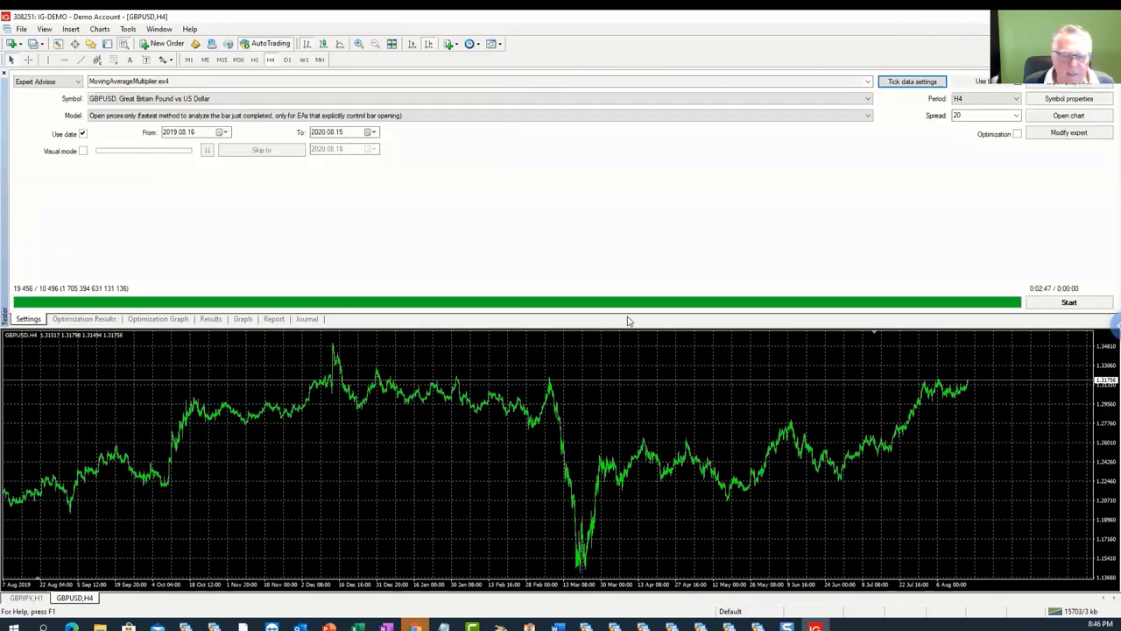
pyautogui.click(1069, 303)
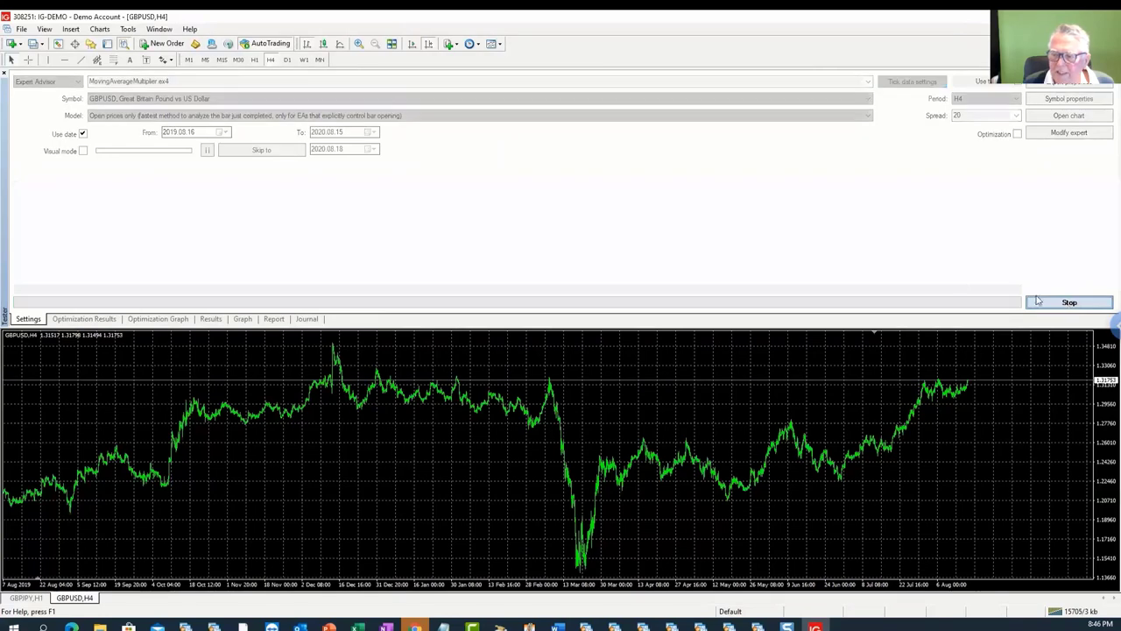
pyautogui.click(273, 320)
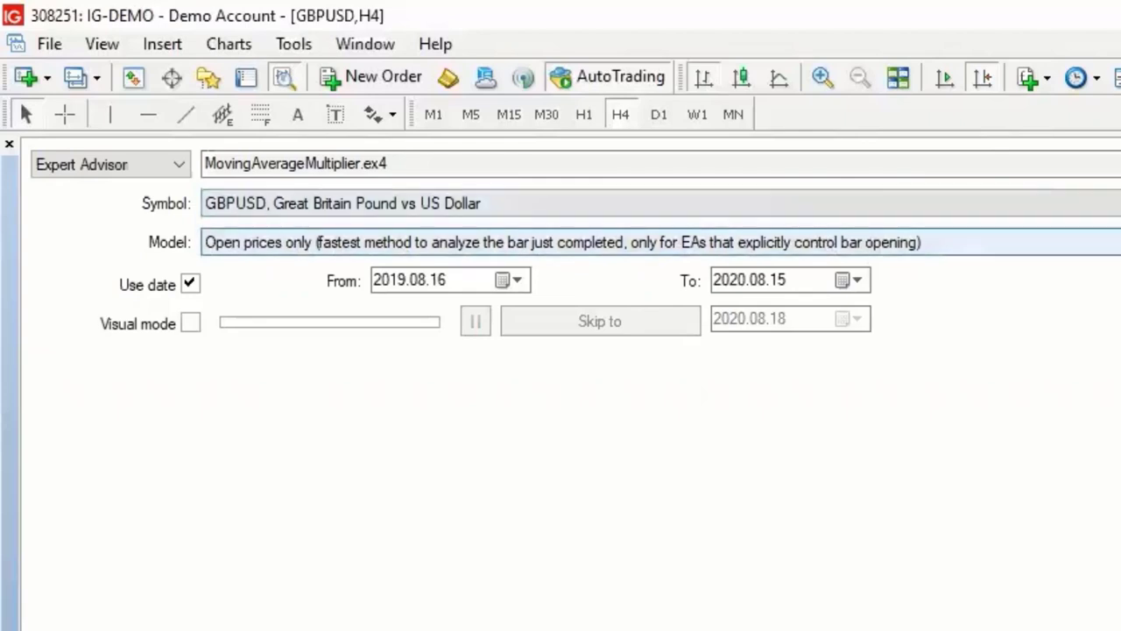
# Set the testing model to Every tick and start the GBPUSD H4 backtest with the optimized inputs.
pyautogui.click(447, 244)
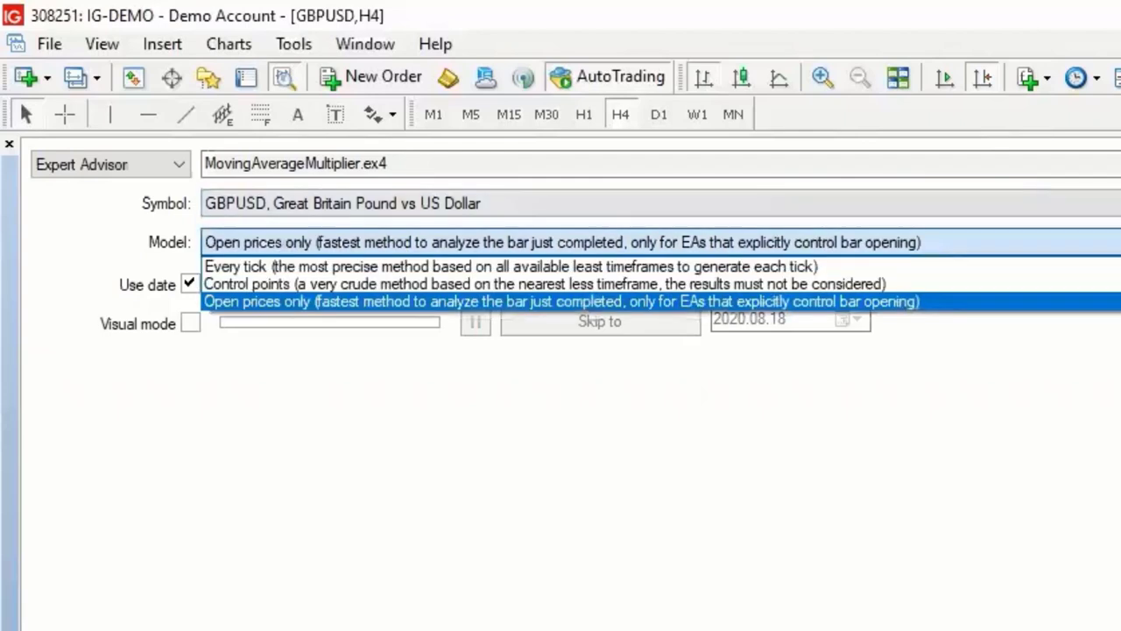
pyautogui.click(293, 271)
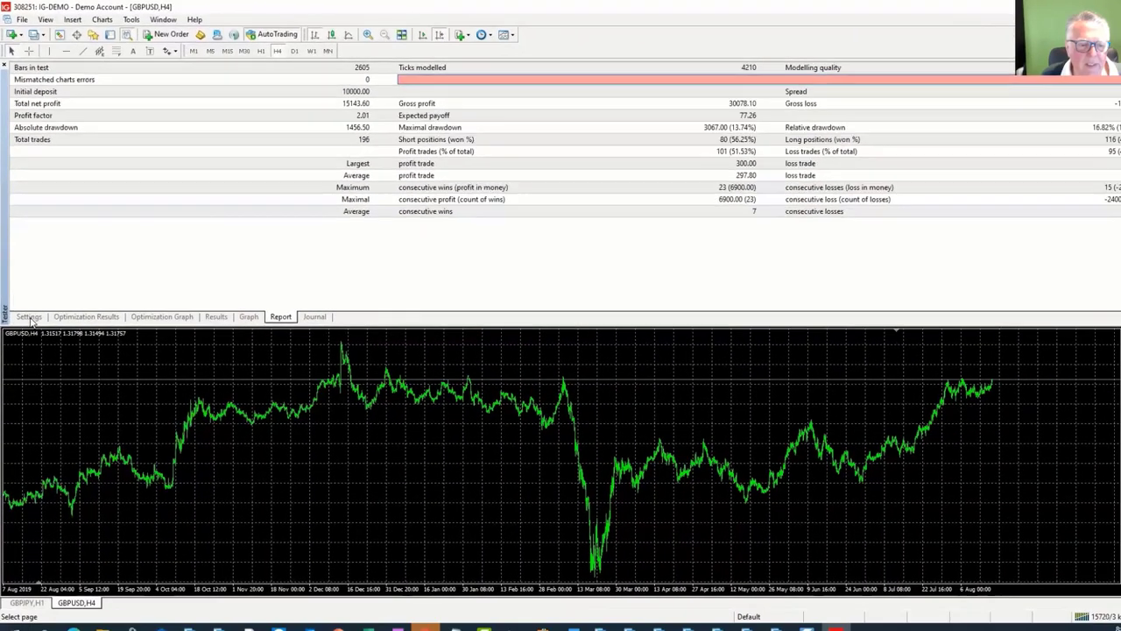
pyautogui.click(29, 316)
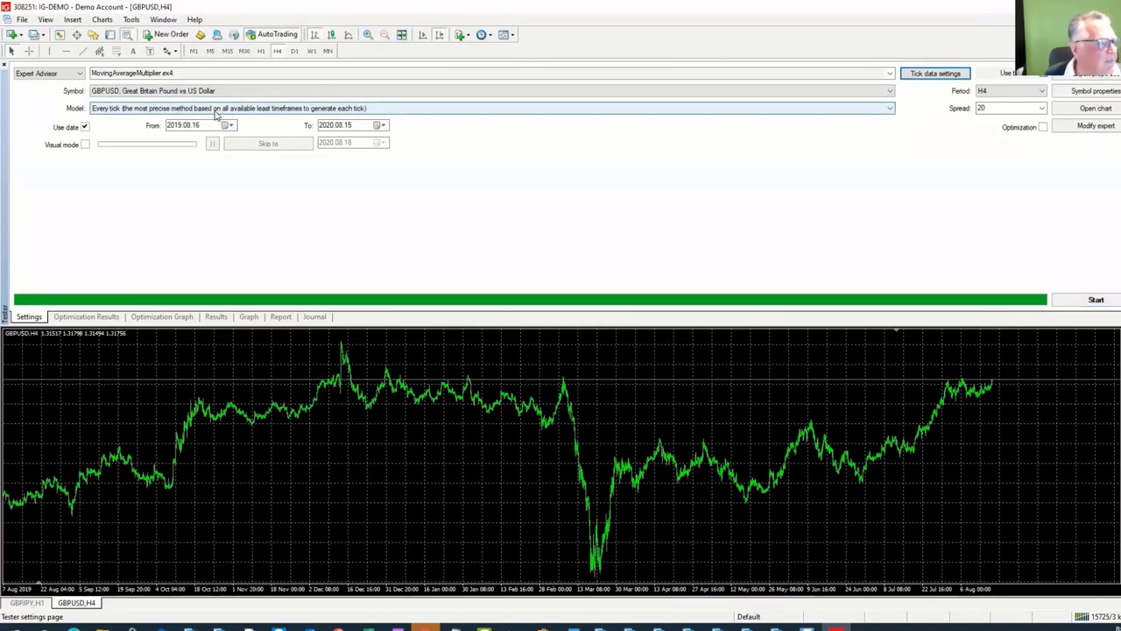
pyautogui.click(1096, 301)
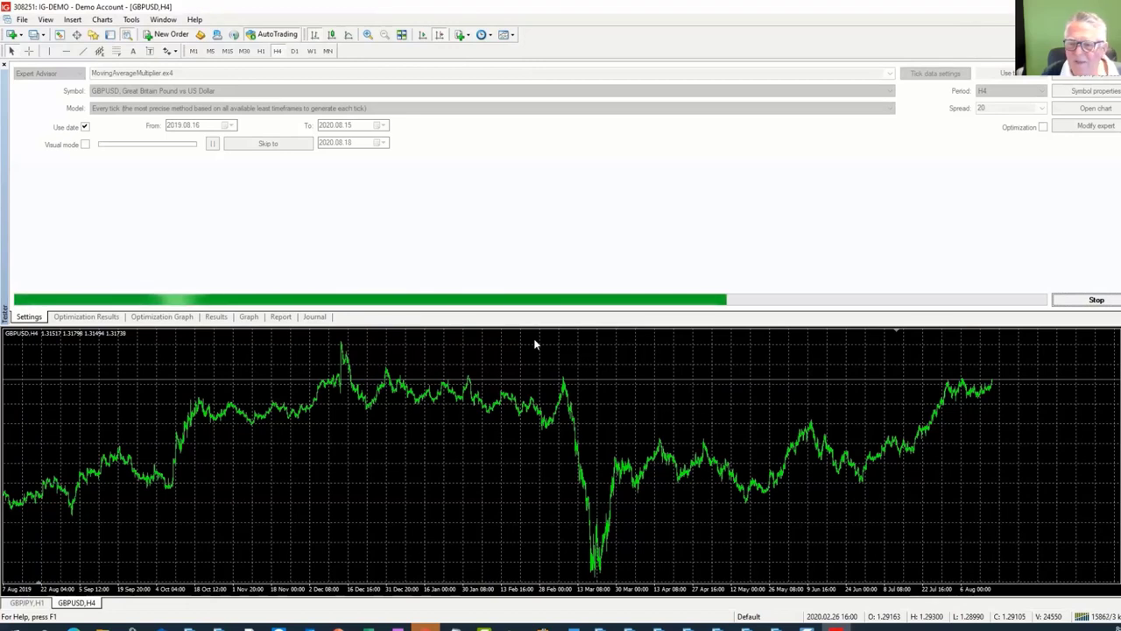
# Examine the Every tick backtest's balance graph and look through its trade results down to the June 2020 orders.
pyautogui.click(250, 318)
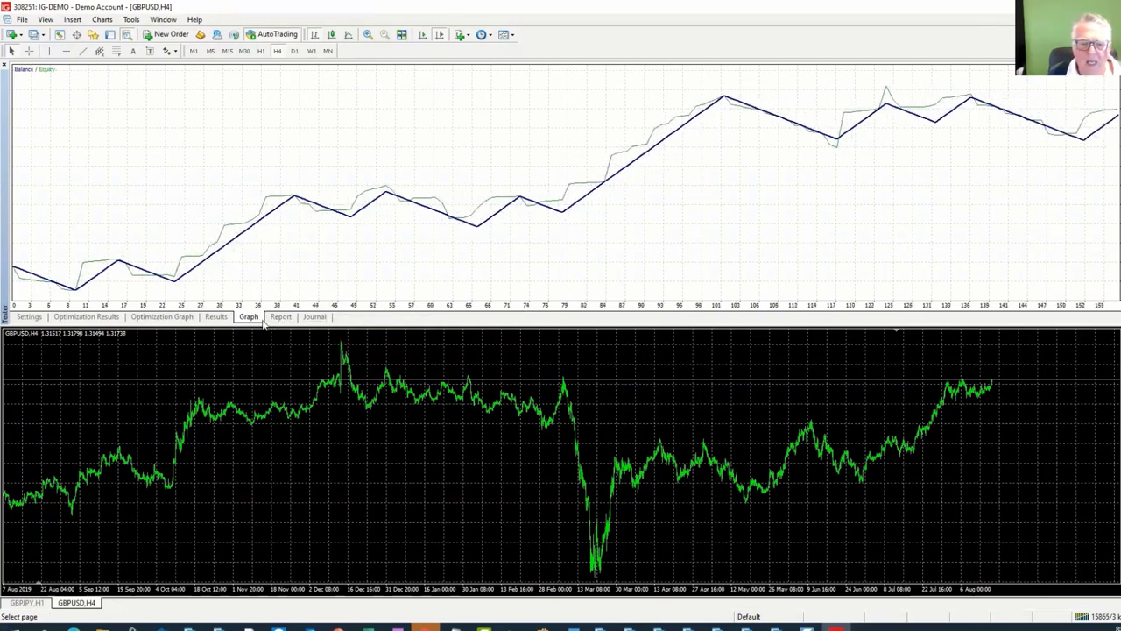
pyautogui.click(215, 317)
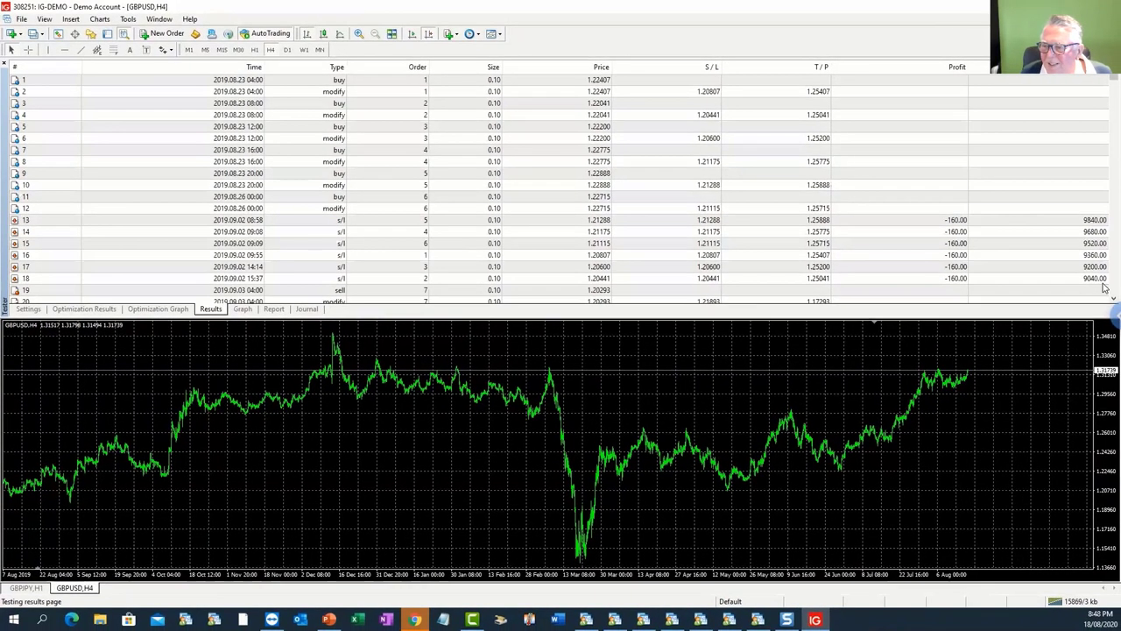
pyautogui.scroll(-6, 1103, 287)
pyautogui.scroll(-6, 1103, 288)
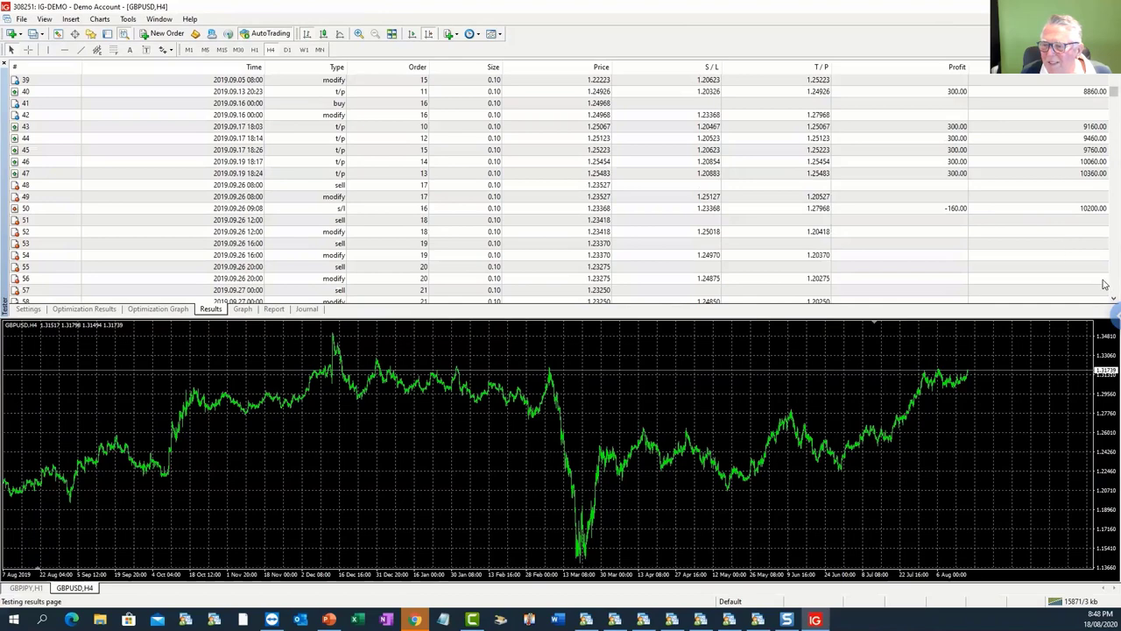
pyautogui.scroll(-6, 1103, 283)
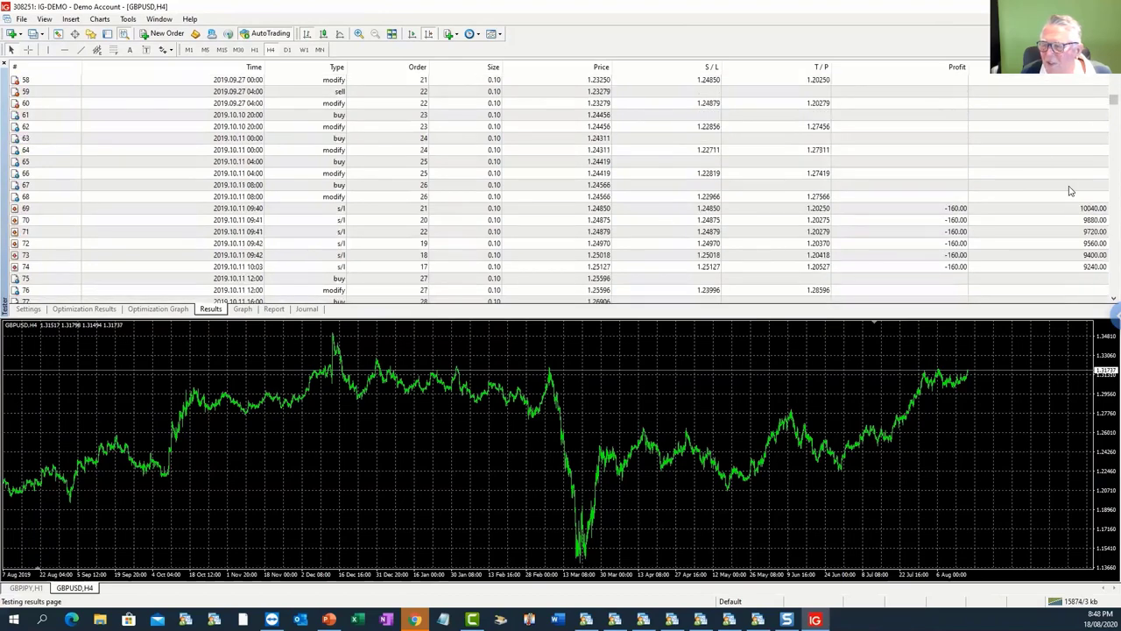
pyautogui.scroll(-20, 1103, 287)
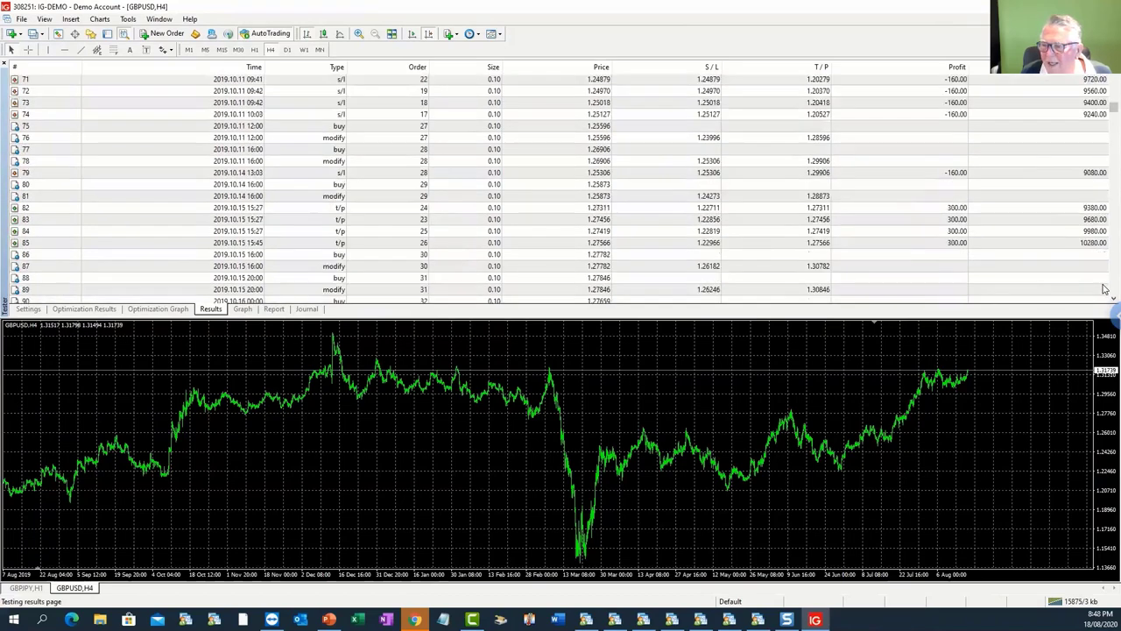
pyautogui.scroll(-20, 1103, 289)
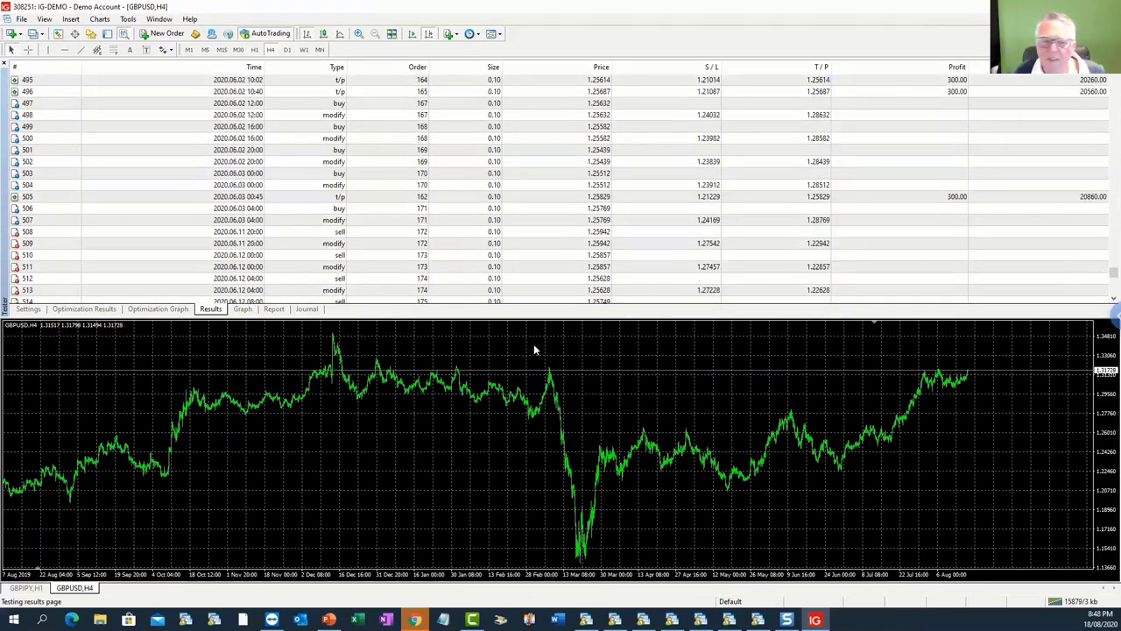
# Check the Every tick backtest's progress and balance graph, and view the finished test's report.
pyautogui.click(28, 309)
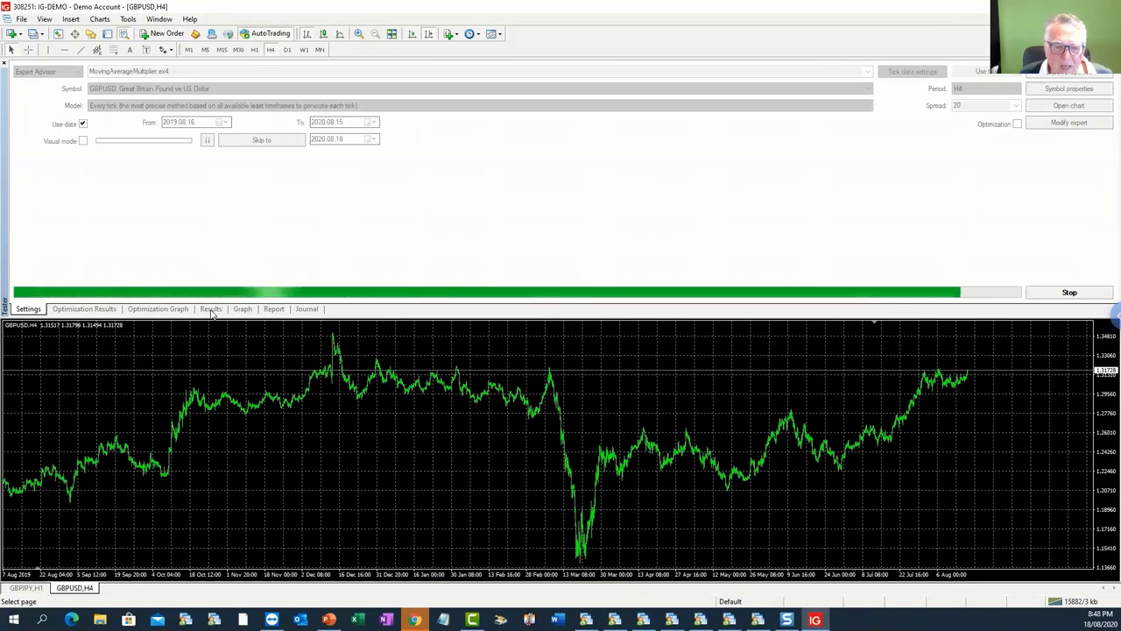
pyautogui.click(246, 310)
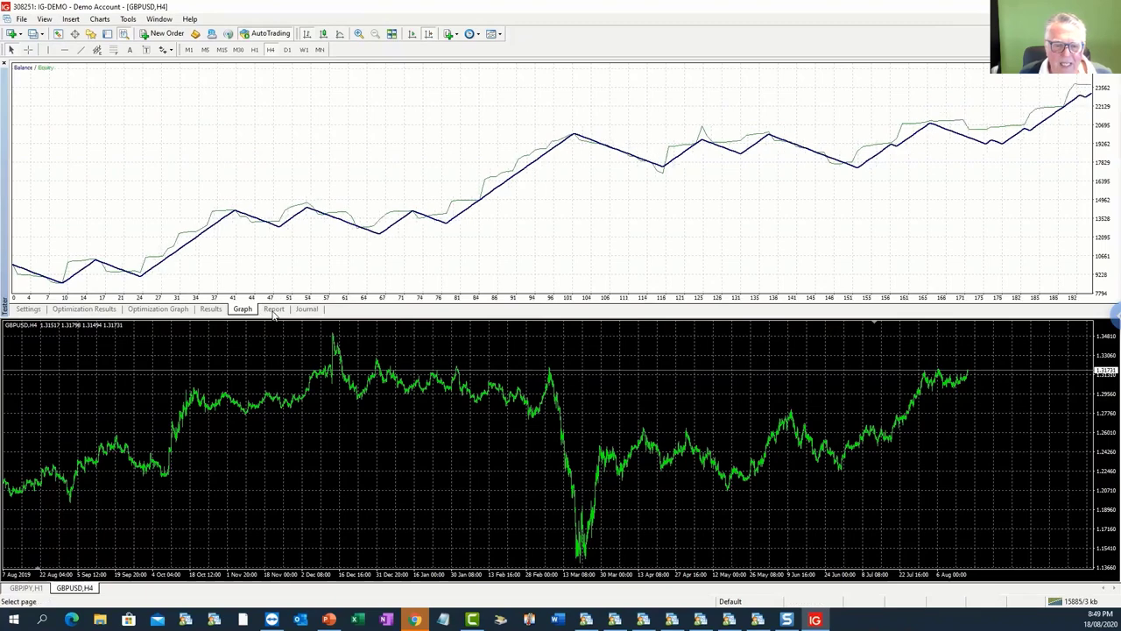
pyautogui.click(273, 310)
pyautogui.click(28, 310)
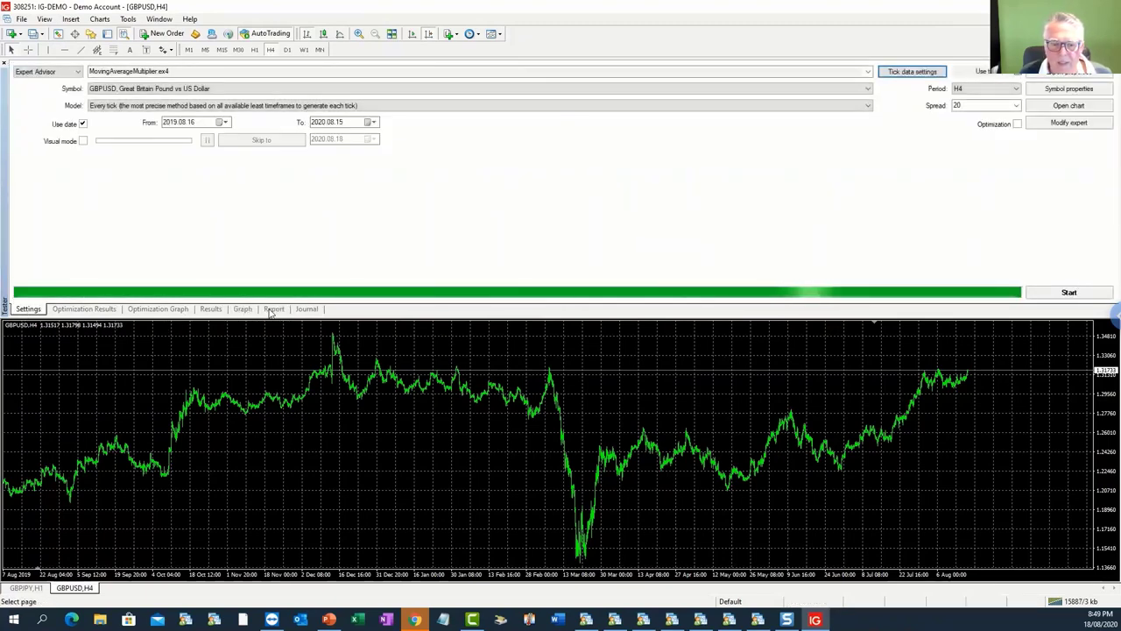
pyautogui.click(273, 309)
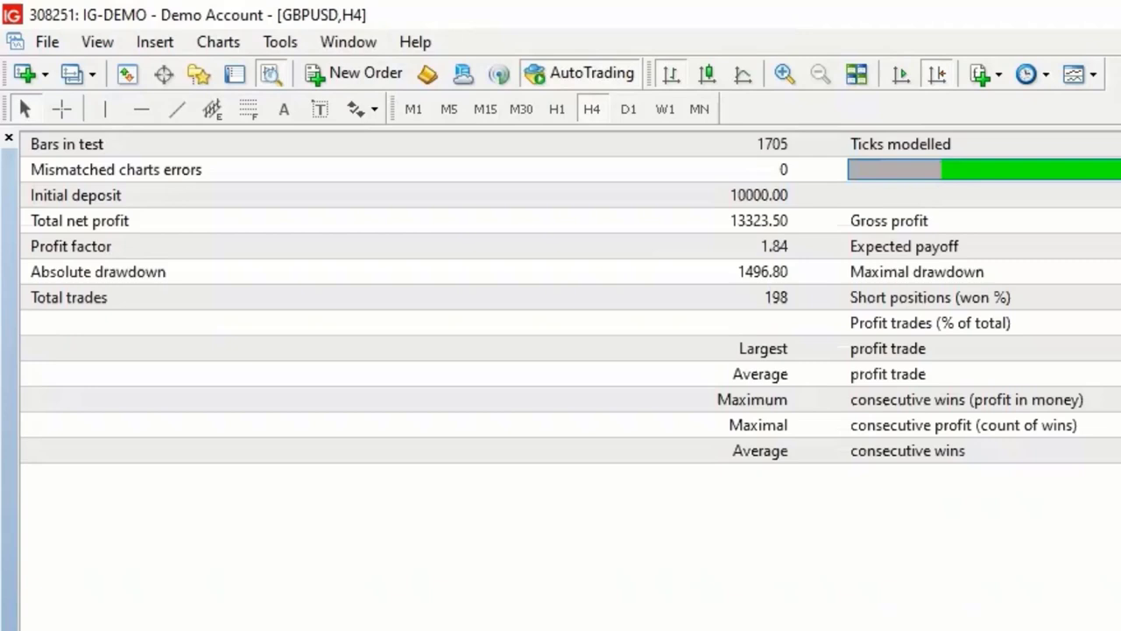
# Capture the backtest report table as a region screenshot with Snagit.
pyautogui.click(220, 623)
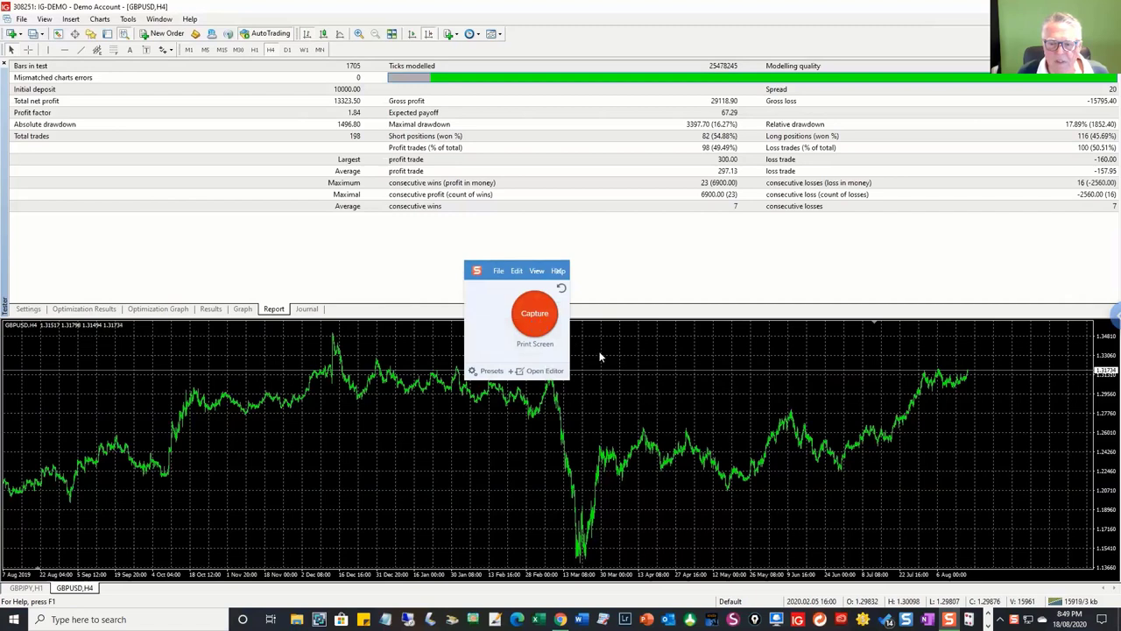
pyautogui.click(541, 320)
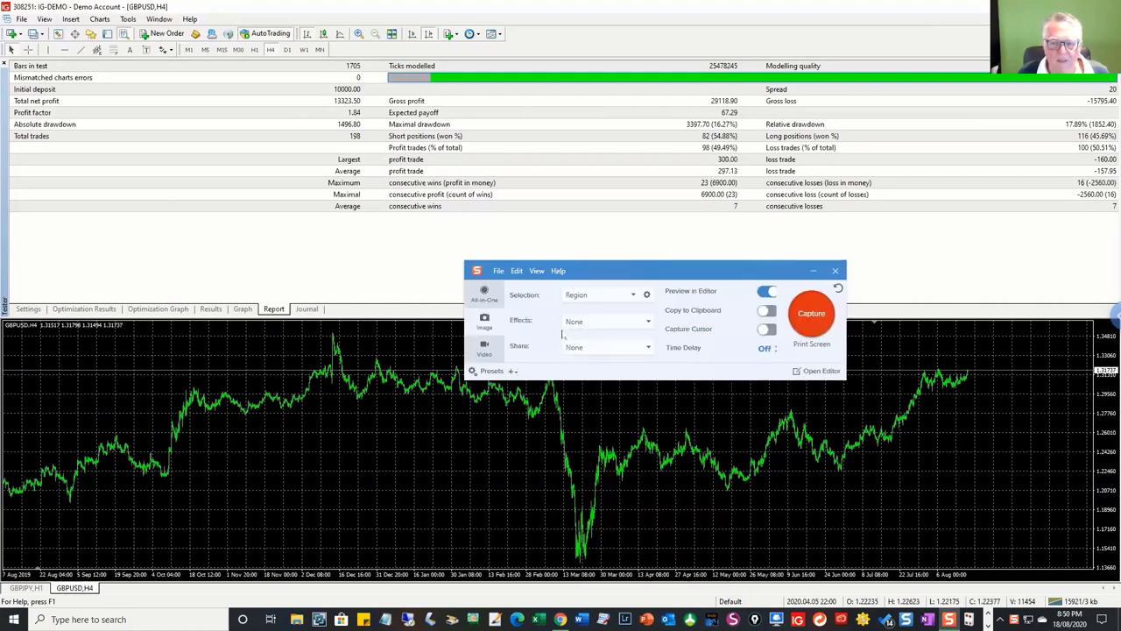
pyautogui.click(809, 315)
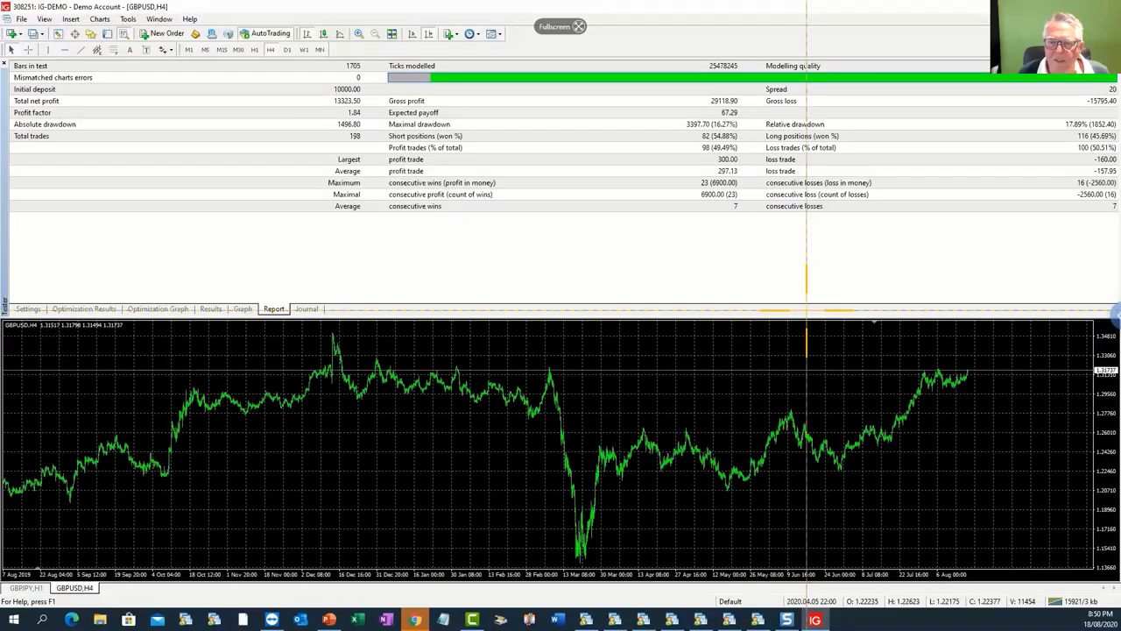
pyautogui.moveTo(2, 60); pyautogui.dragTo(1119, 213)
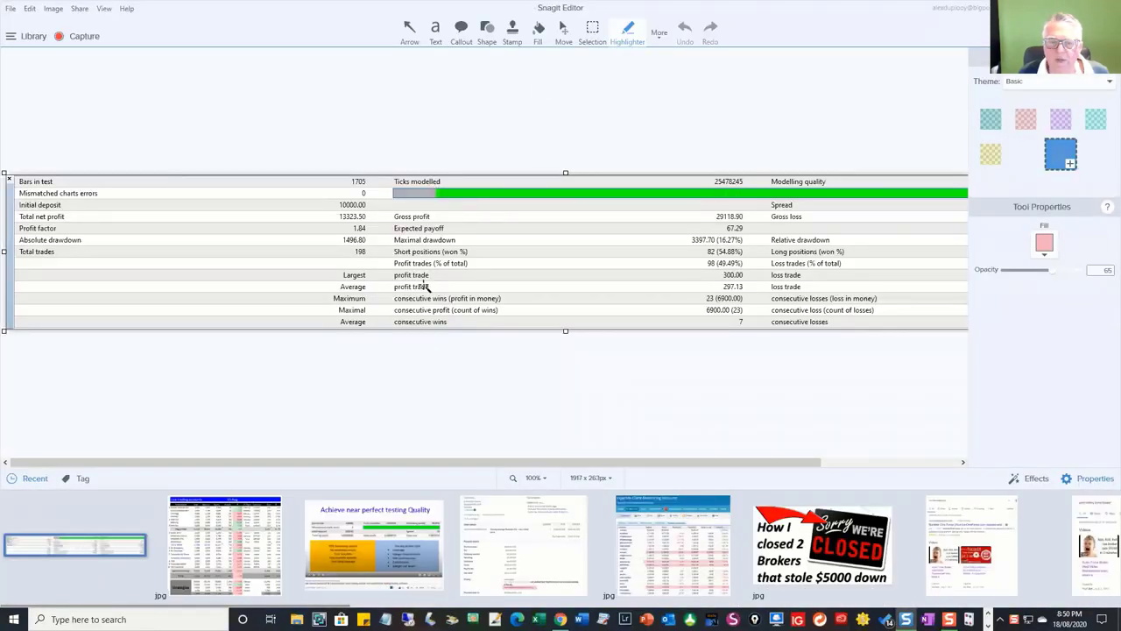
# Cut vertical strips of empty space between the columns out of the captured report image with the Cut Out tool.
pyautogui.click(663, 33)
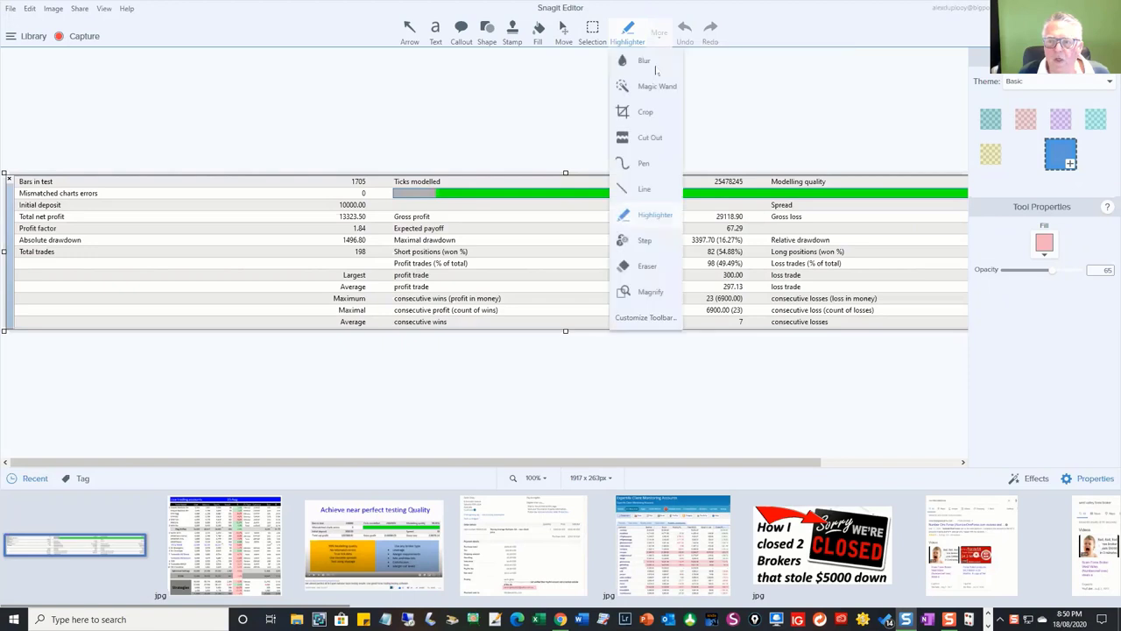
pyautogui.click(638, 144)
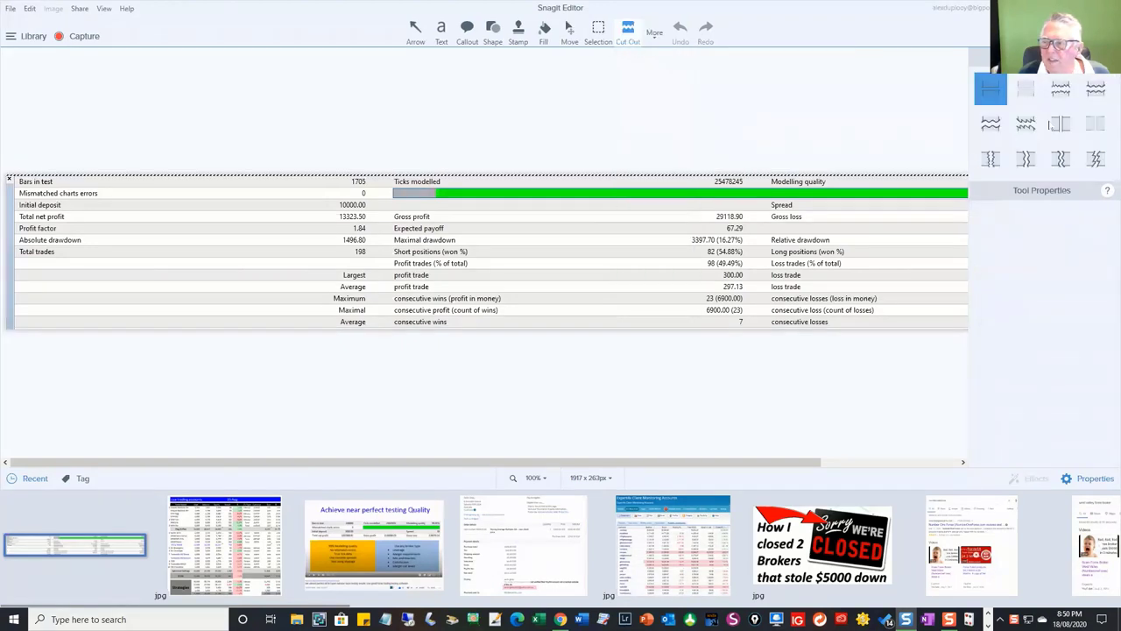
pyautogui.click(1061, 123)
pyautogui.moveTo(110, 210)
pyautogui.mouseDown()
pyautogui.moveTo(345, 210)
pyautogui.moveTo(484, 244)
pyautogui.mouseUp()
pyautogui.moveTo(624, 239); pyautogui.dragTo(803, 245)
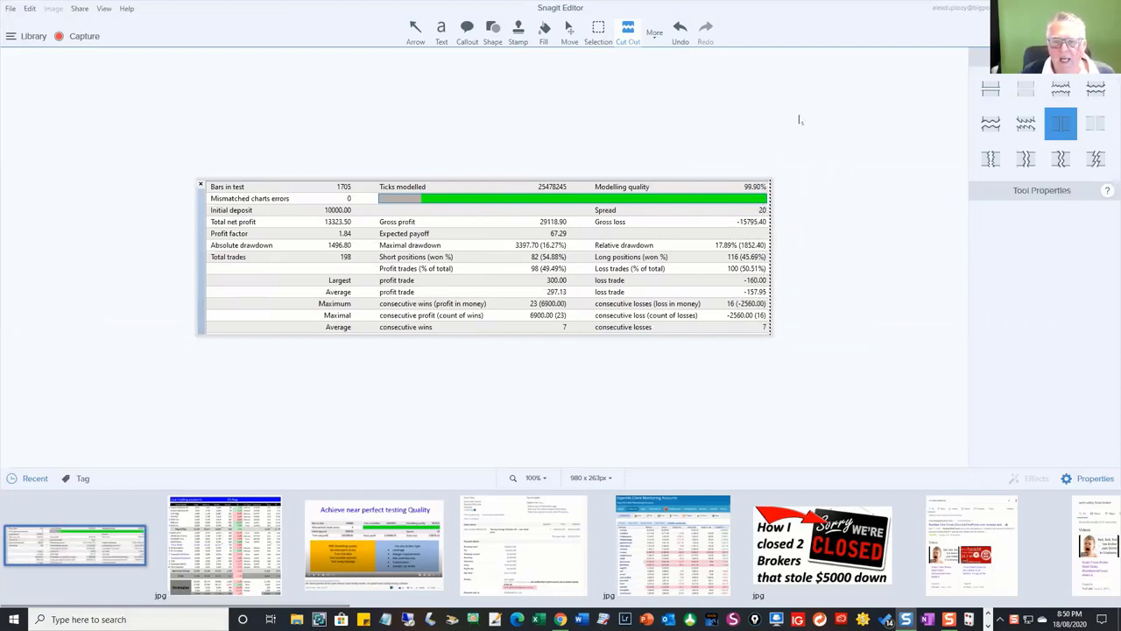
# Save the trimmed report image to the Desktop as a JPG named gbpopti and return to the MetaTrader report with the capture window minimized.
pyautogui.click(10, 8)
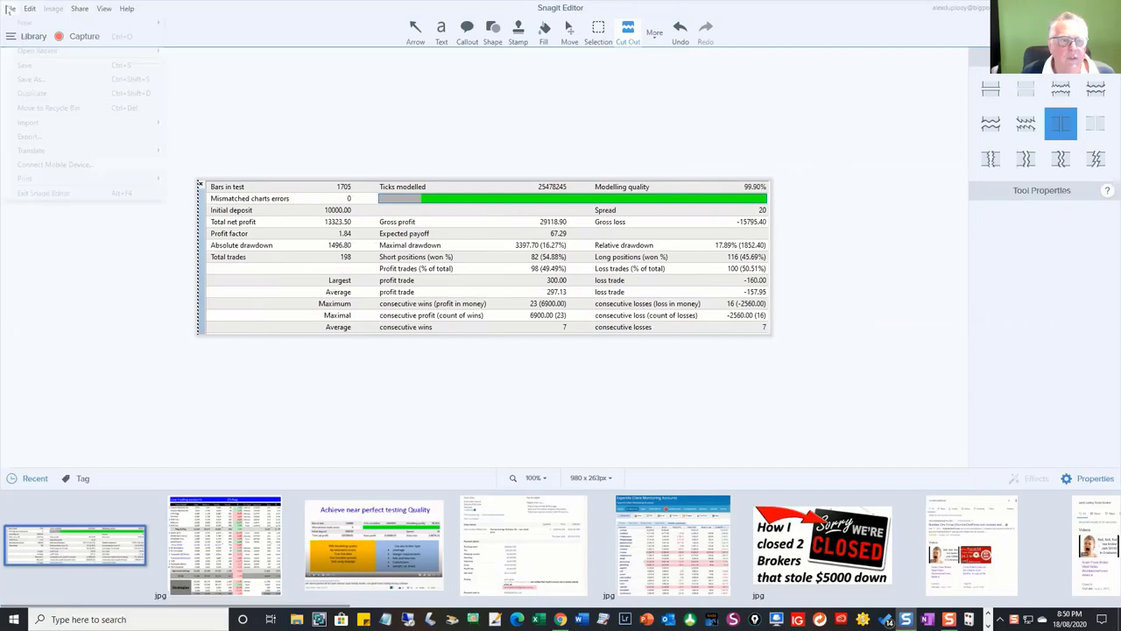
pyautogui.click(19, 81)
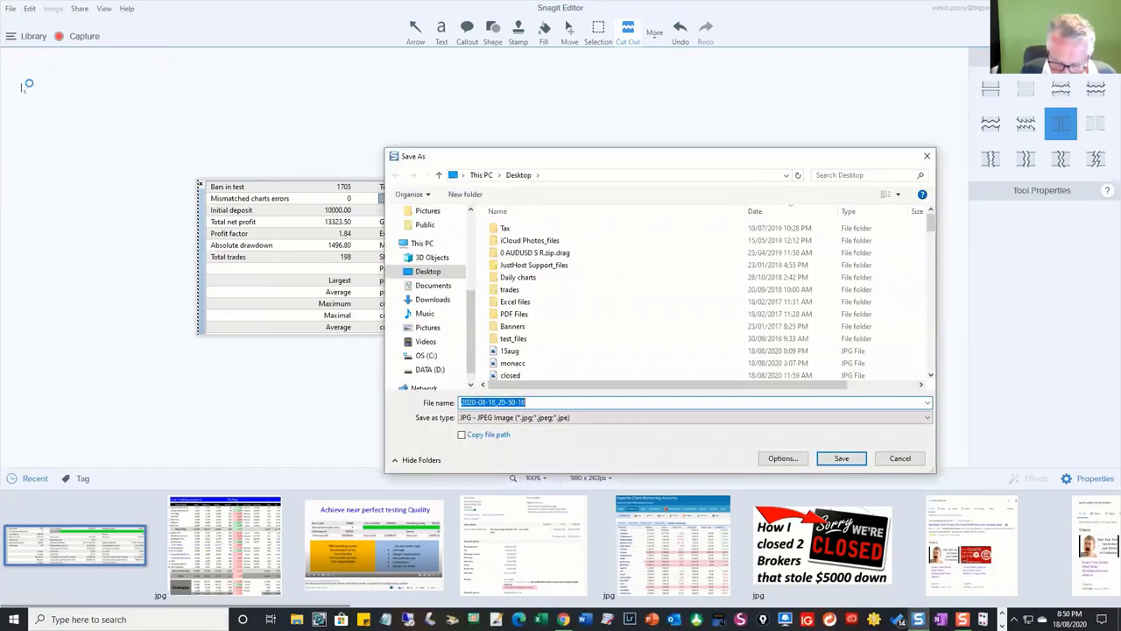
pyautogui.write('gbpopti')
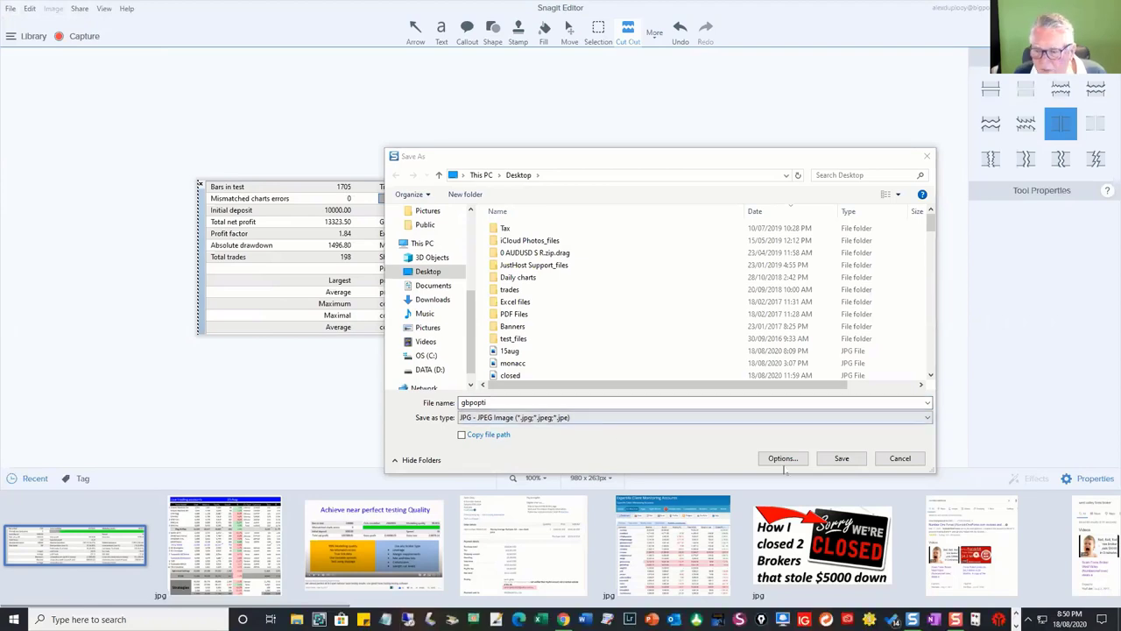
pyautogui.click(839, 459)
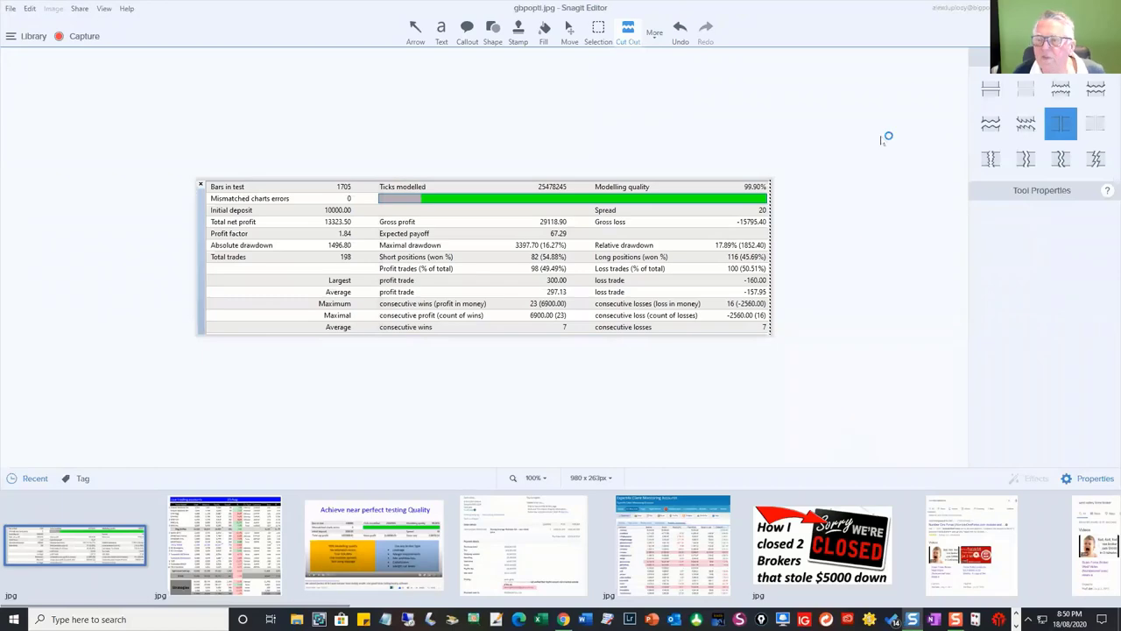
pyautogui.hotkey('alt', 'Tab')
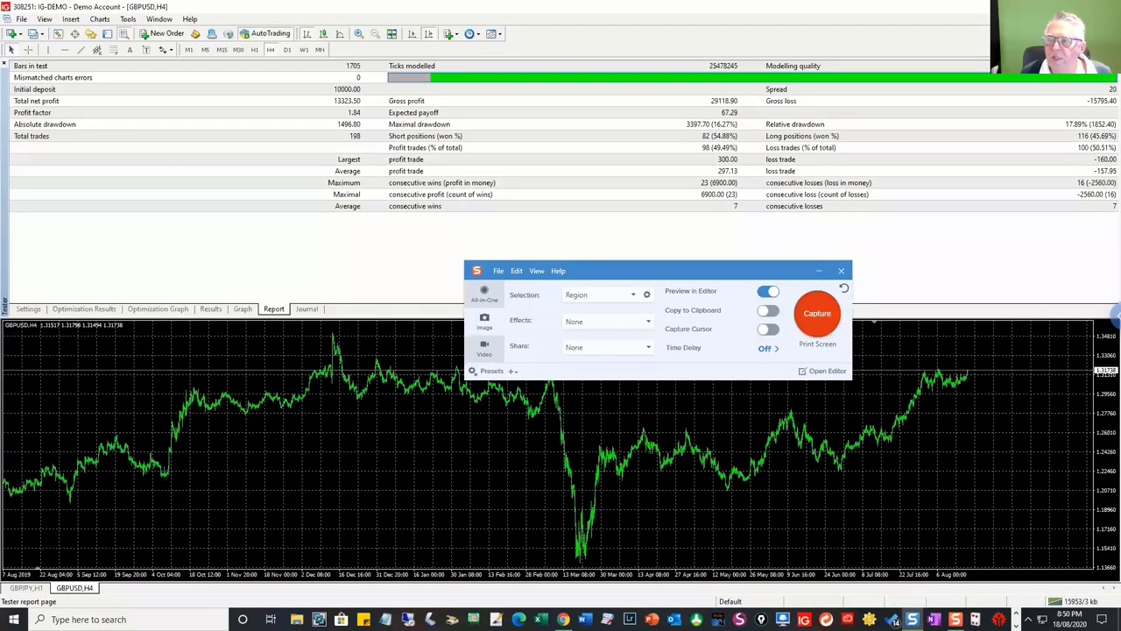
pyautogui.click(818, 271)
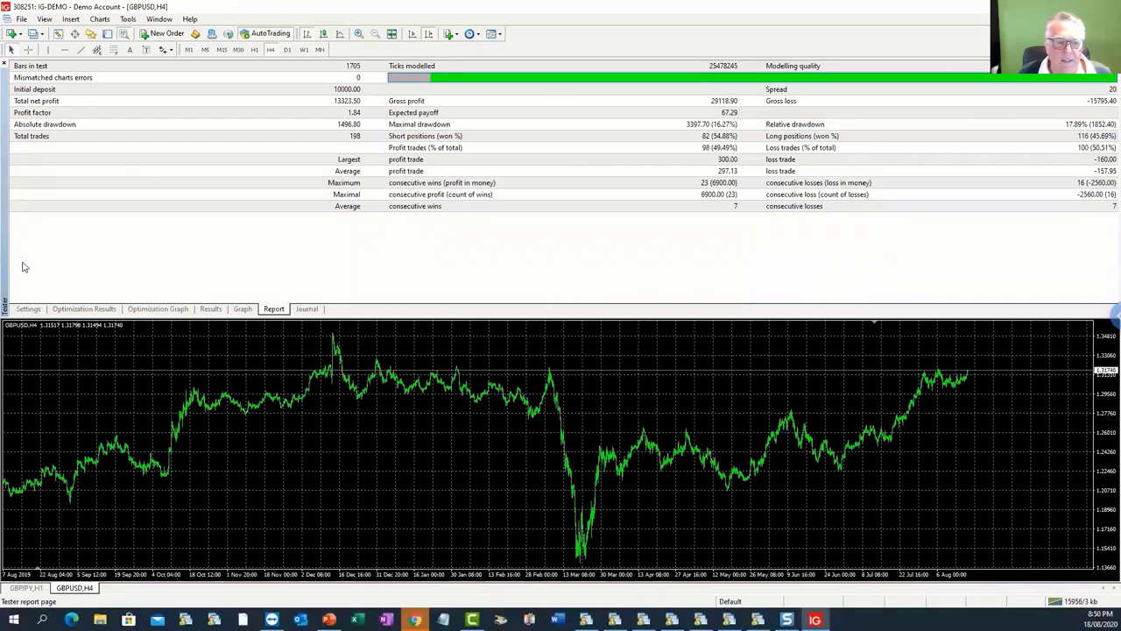
# Save the expert's optimized inputs as the set file MAMGBPUSD1year18aug4hour in the tester folder and close the expert properties.
pyautogui.click(22, 312)
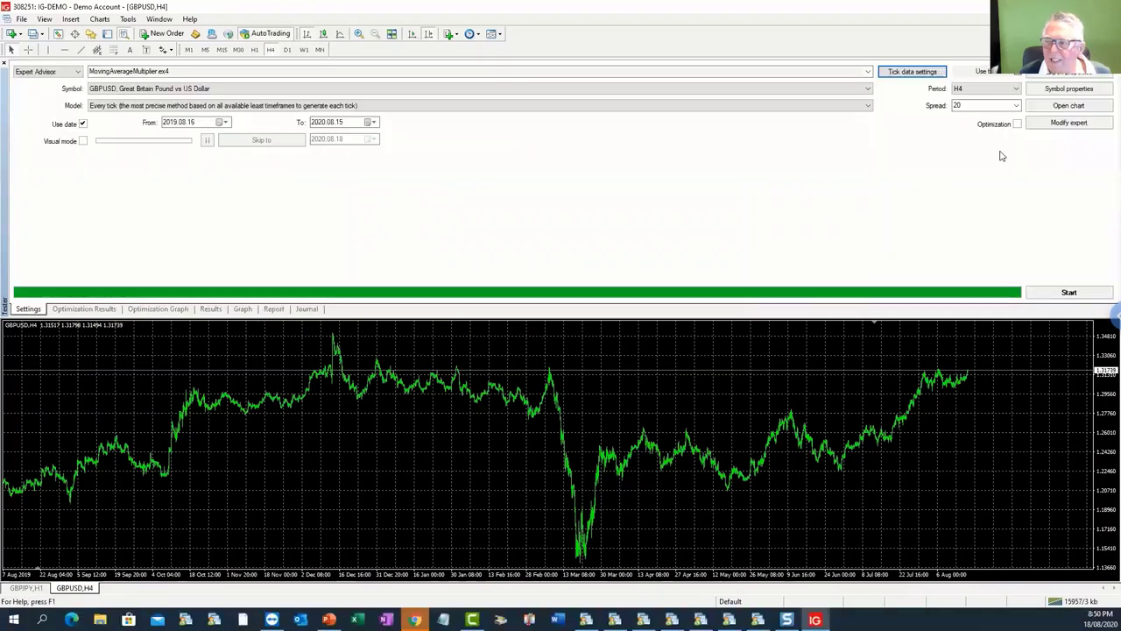
pyautogui.click(1057, 75)
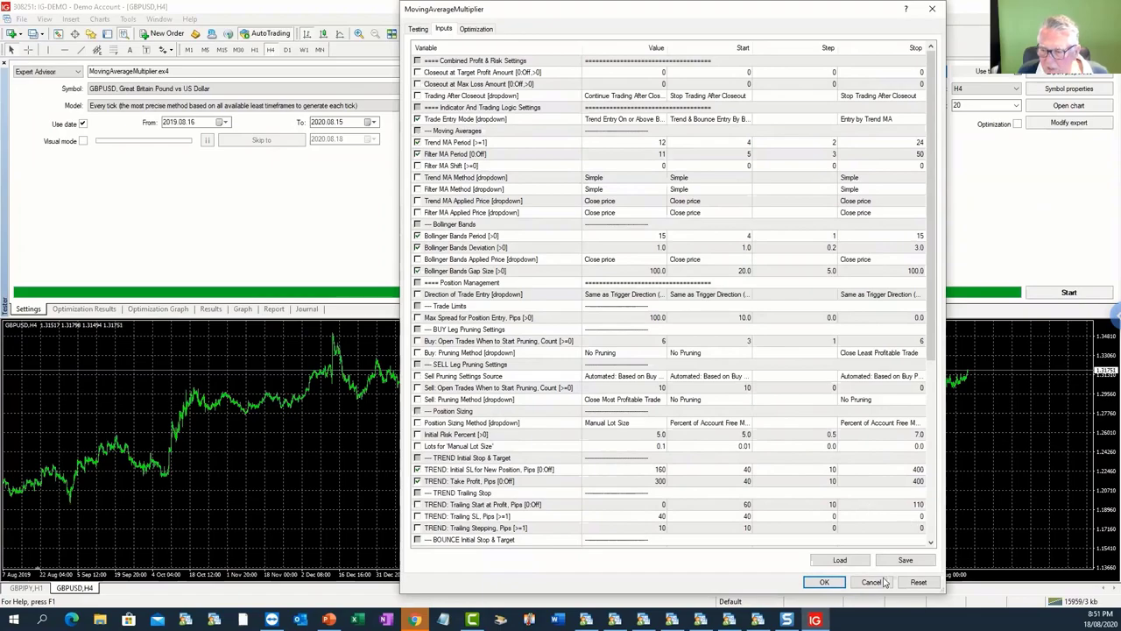
pyautogui.click(905, 560)
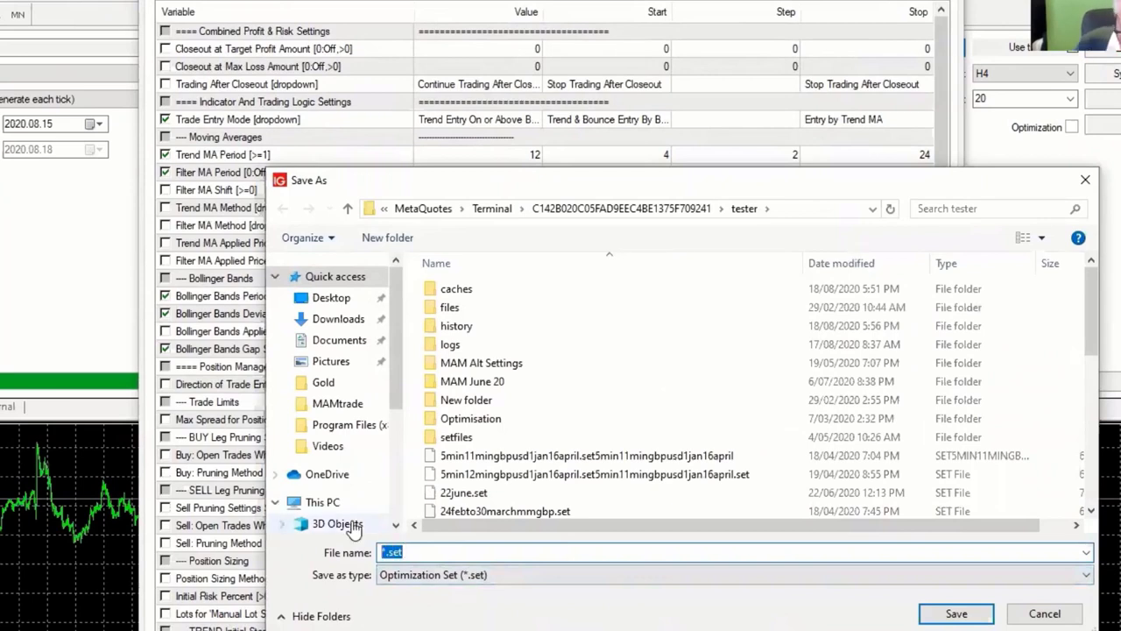
pyautogui.write('MAM')
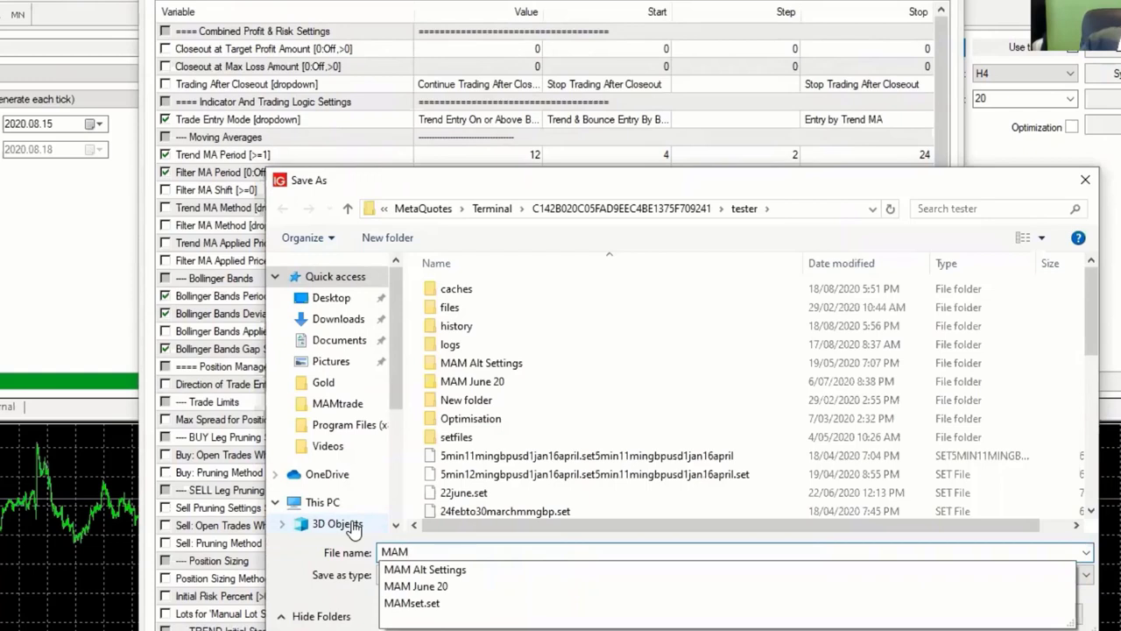
pyautogui.write('GBPUSD')
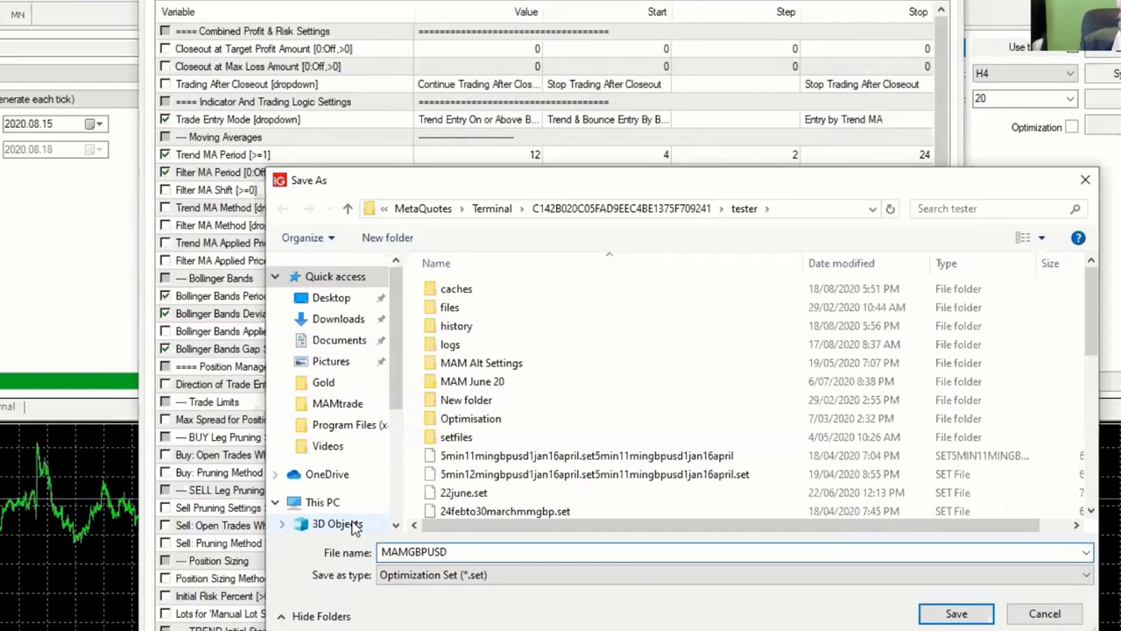
pyautogui.write('1year')
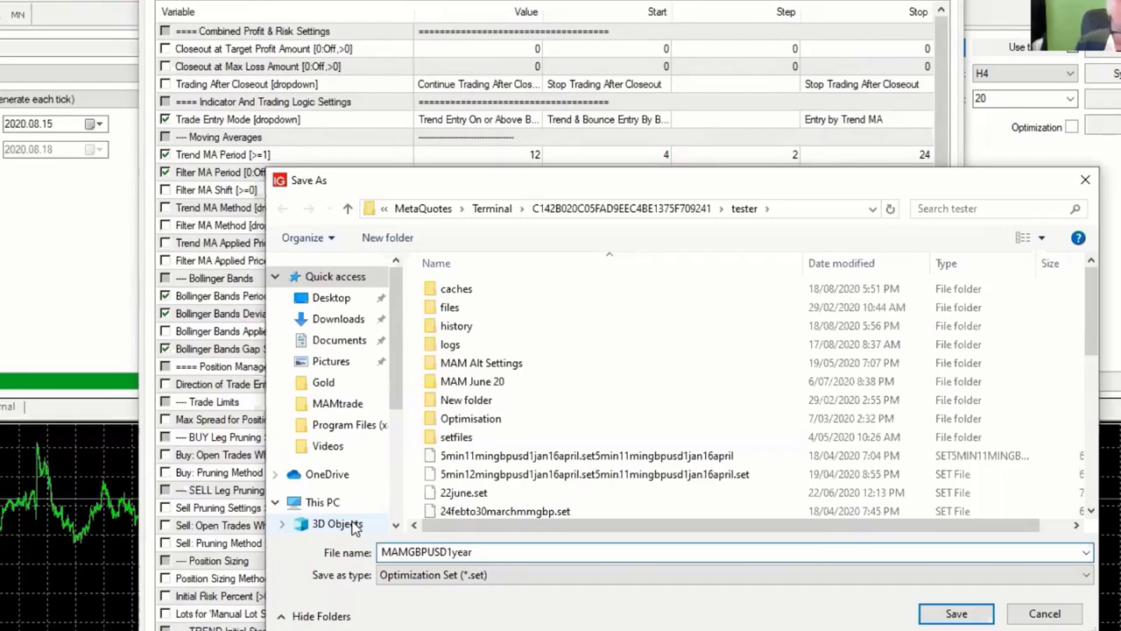
pyautogui.write('18aug')
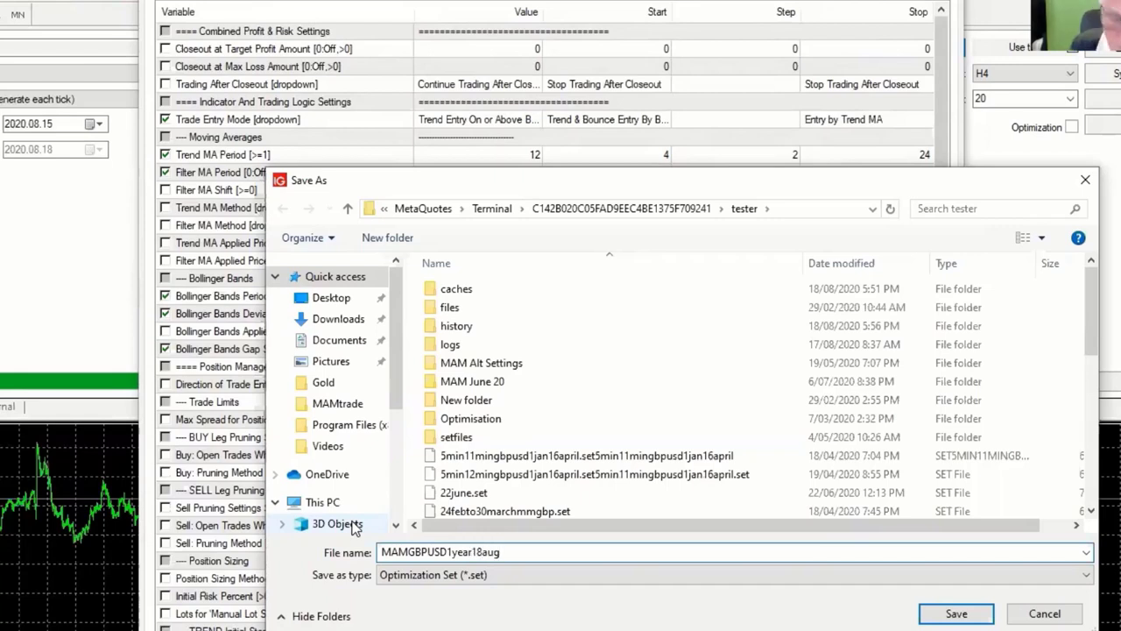
pyautogui.write('4')
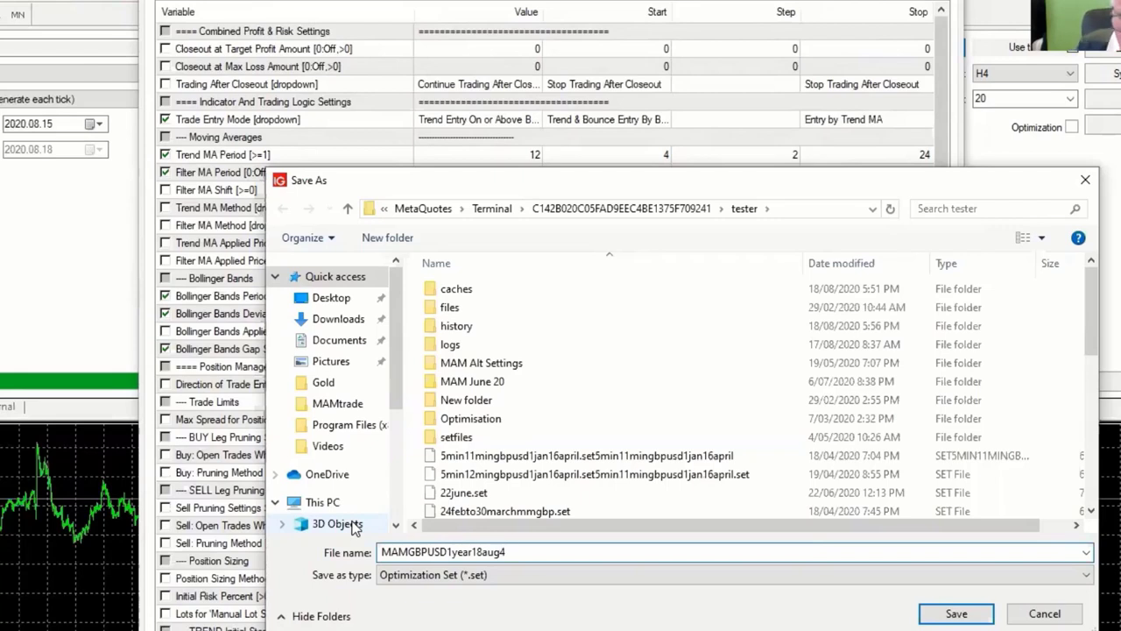
pyautogui.write('ho')
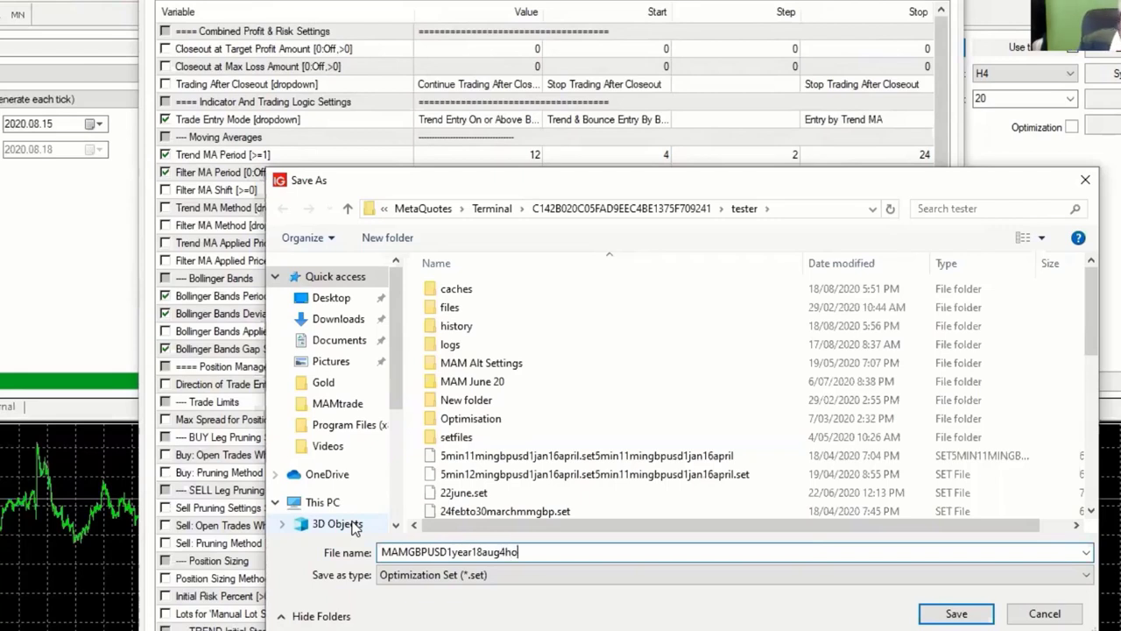
pyautogui.write('ur')
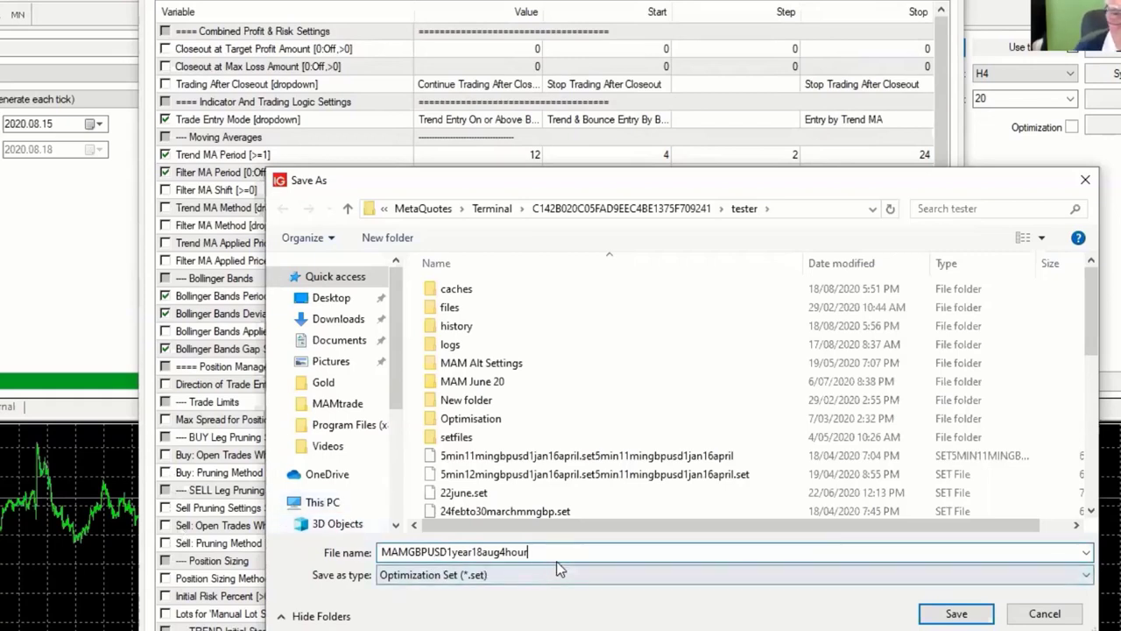
pyautogui.click(957, 615)
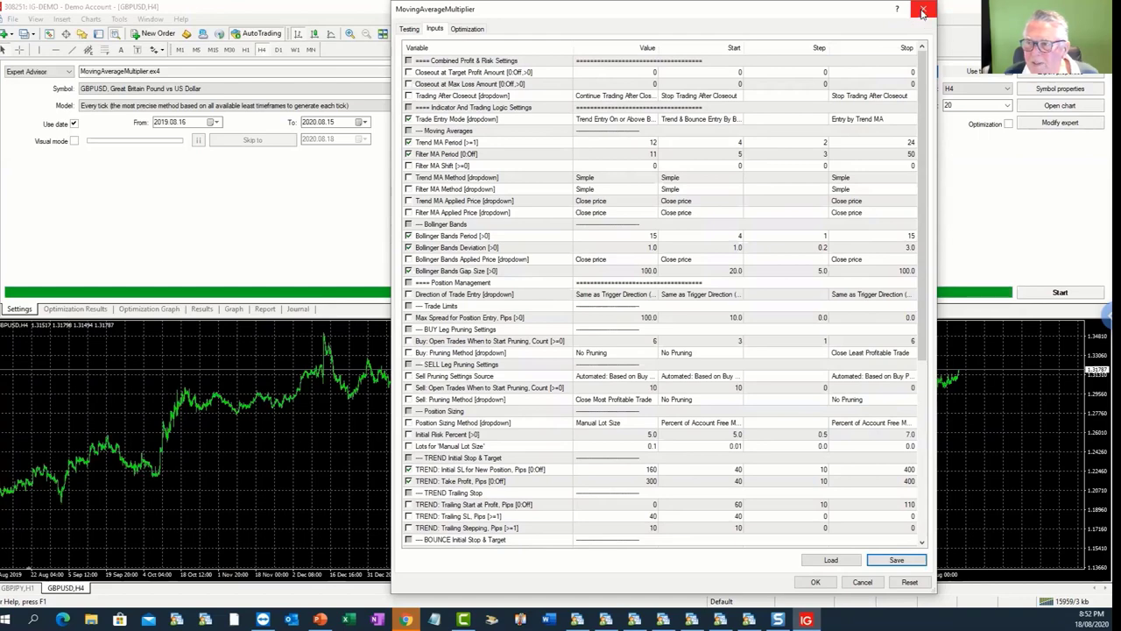
pyautogui.click(924, 10)
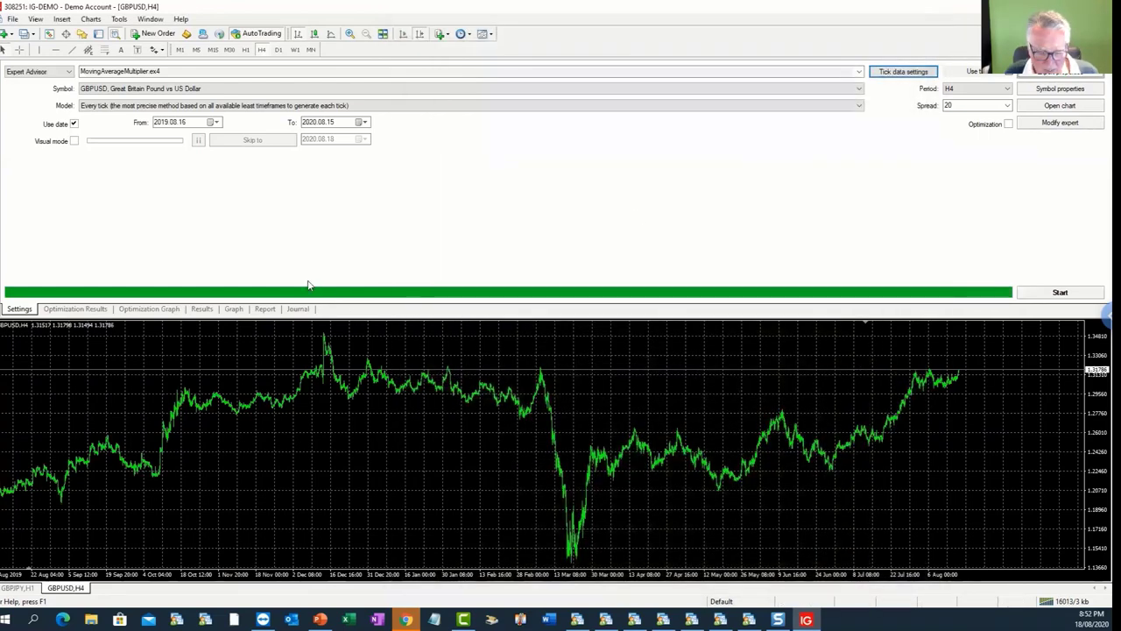
# Turn off full-screen mode for the remote desktop session and collapse its session options.
pyautogui.click(1103, 317)
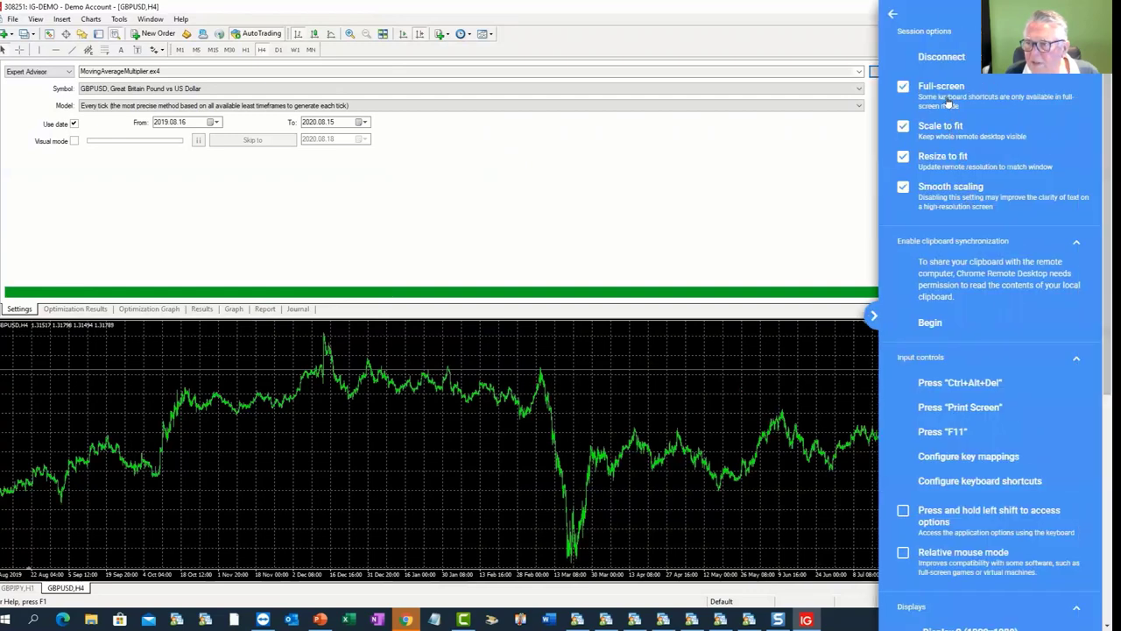
pyautogui.click(903, 86)
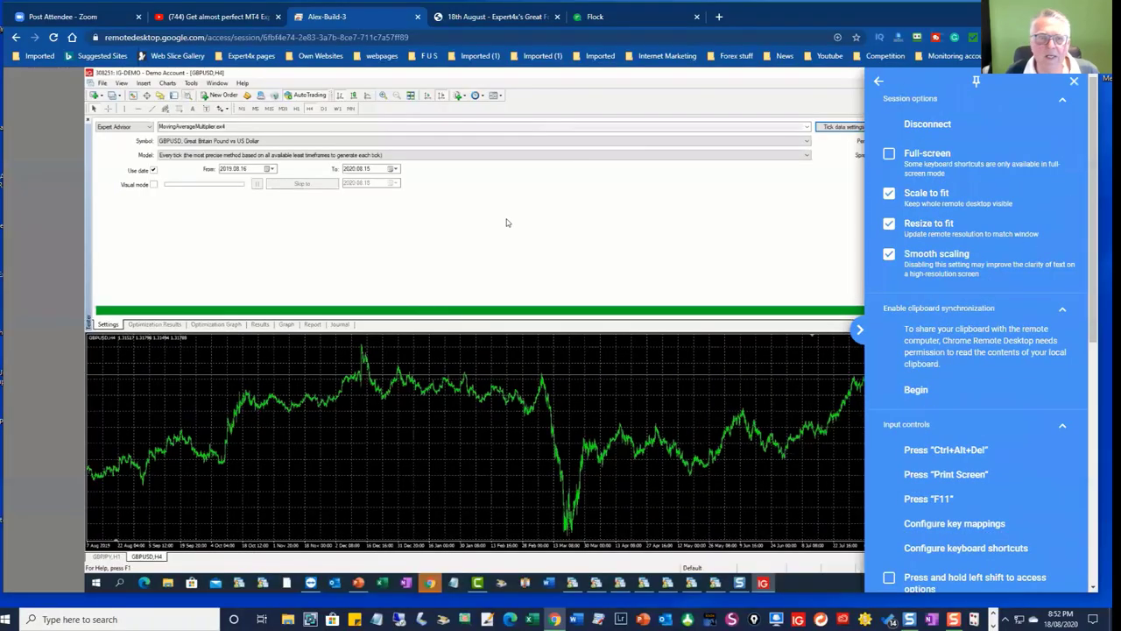
pyautogui.click(859, 331)
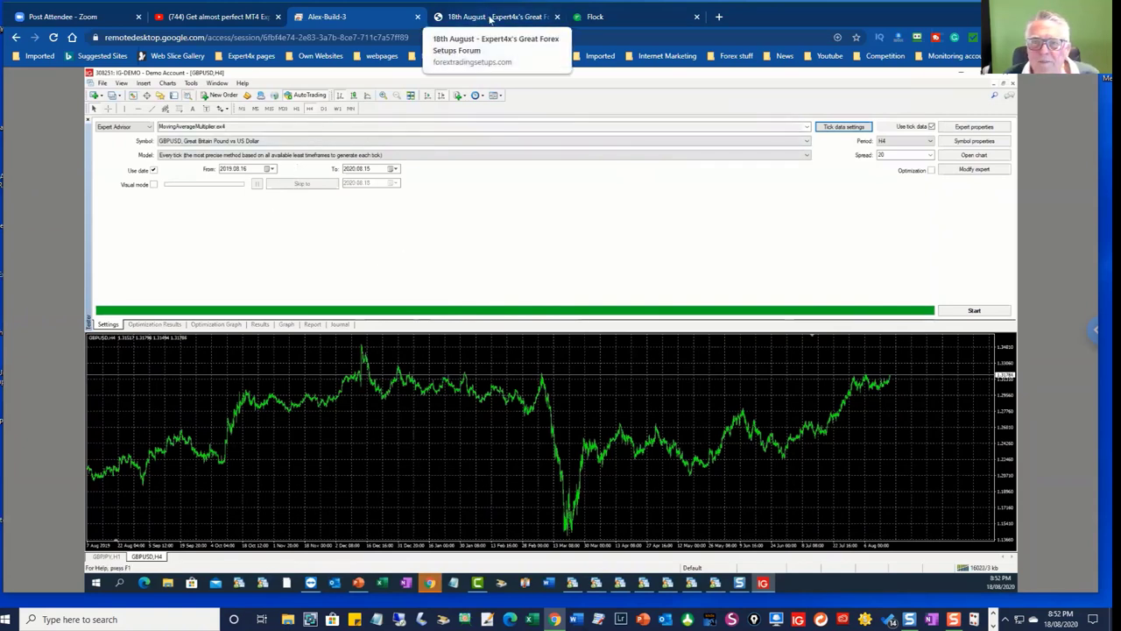
# Start a new topic in the forum's 18th August category and title it "18th August Optimisation webinar".
pyautogui.click(491, 19)
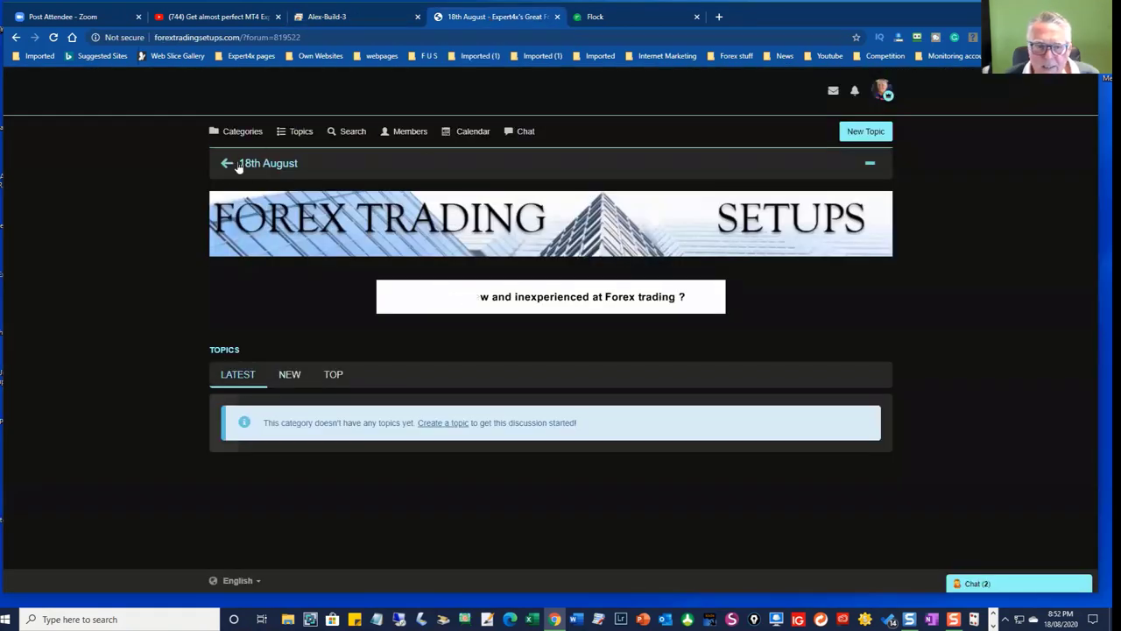
pyautogui.click(858, 136)
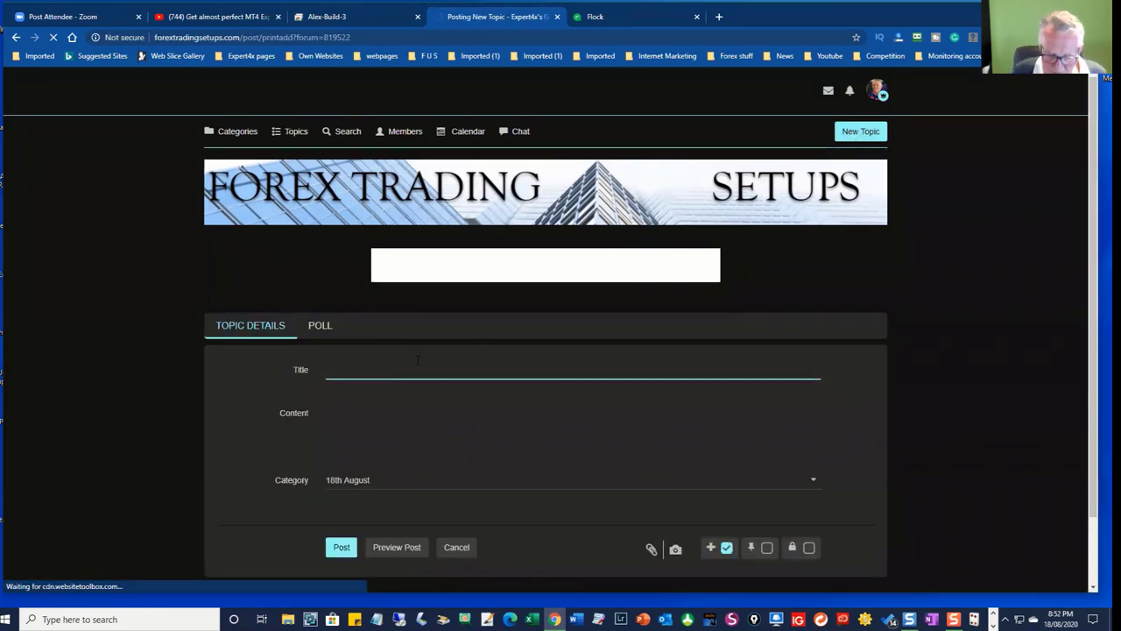
pyautogui.write('18')
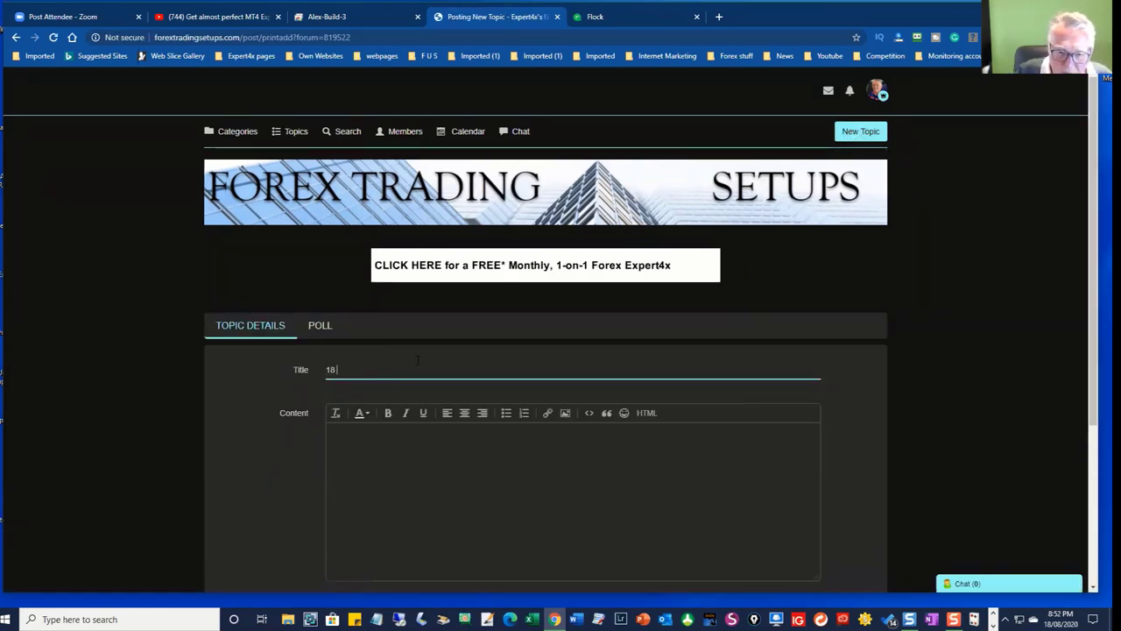
pyautogui.write('th A')
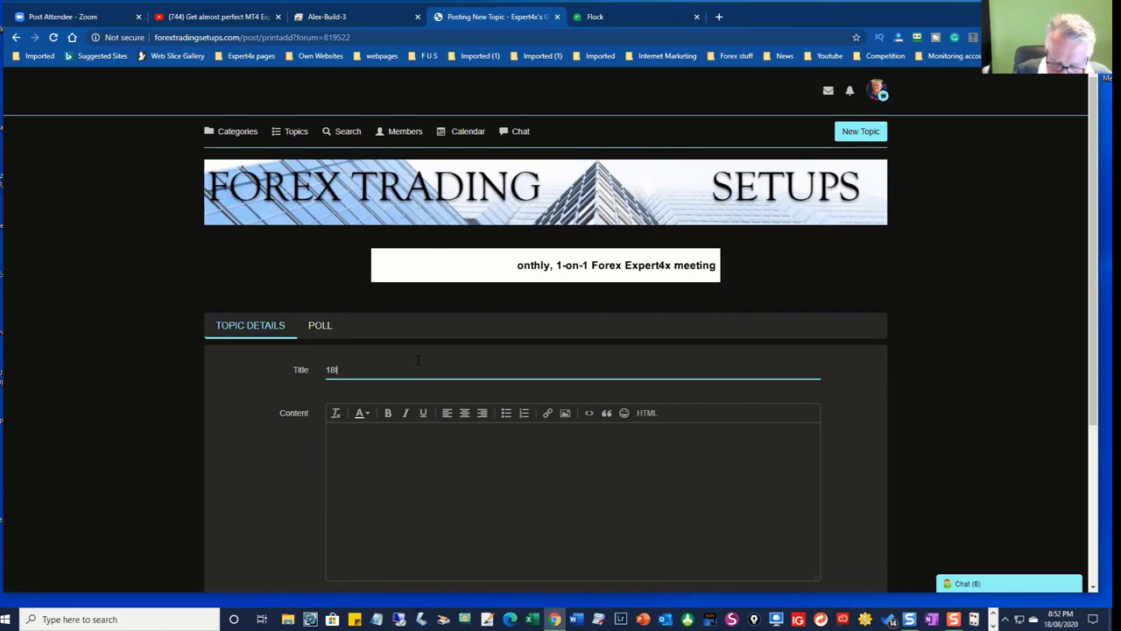
pyautogui.write('ugust')
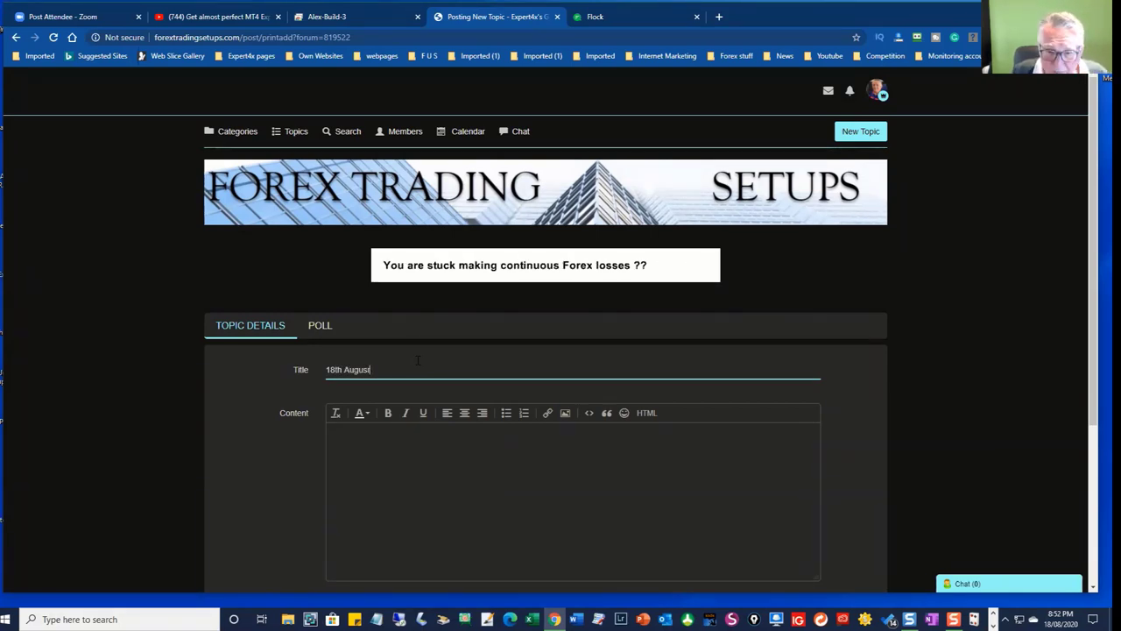
pyautogui.write(' Opr')
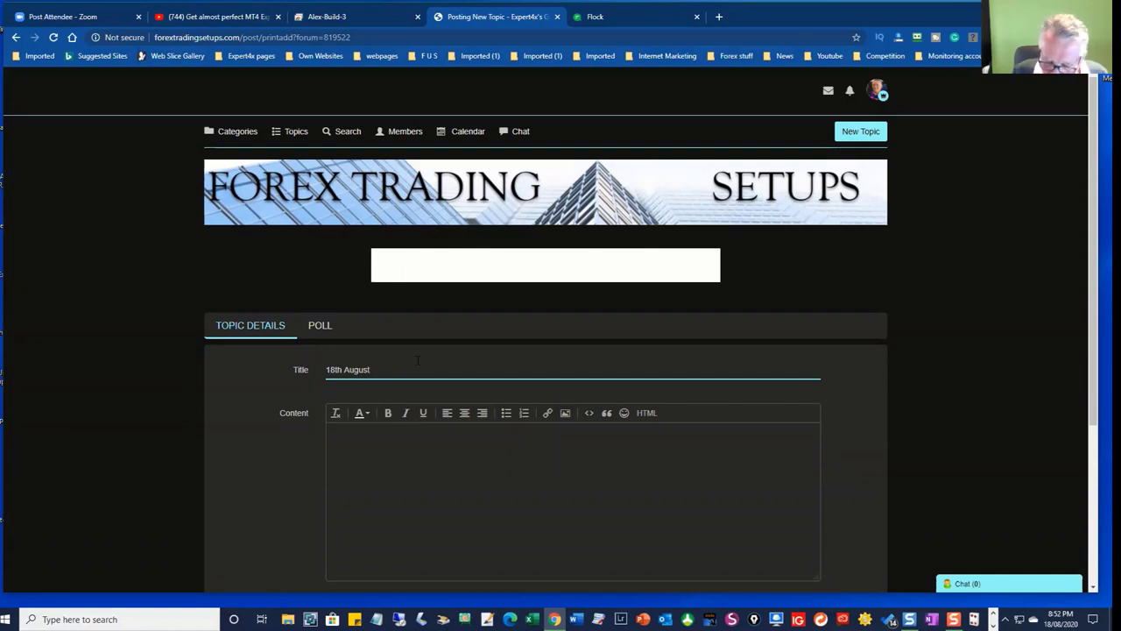
pyautogui.write('imisation')
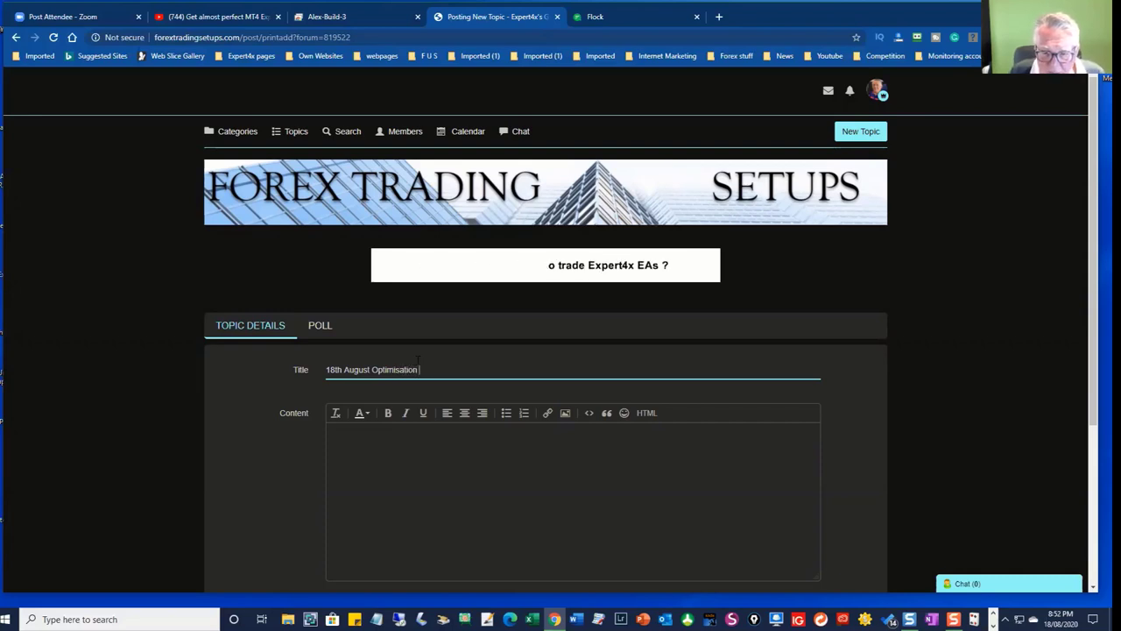
pyautogui.write(' webi')
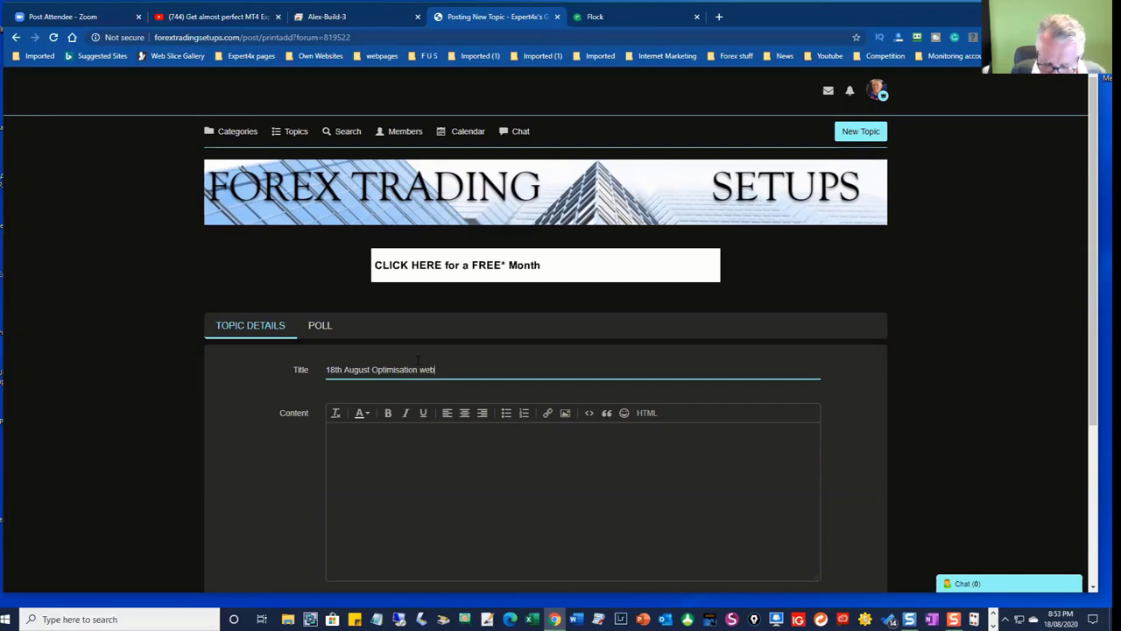
pyautogui.write('nar')
# Leave blank lines at the start of the topic's content and upload the gbpopti image from the Desktop as an inserted photo.
pyautogui.click(344, 438)
pyautogui.press('Return')
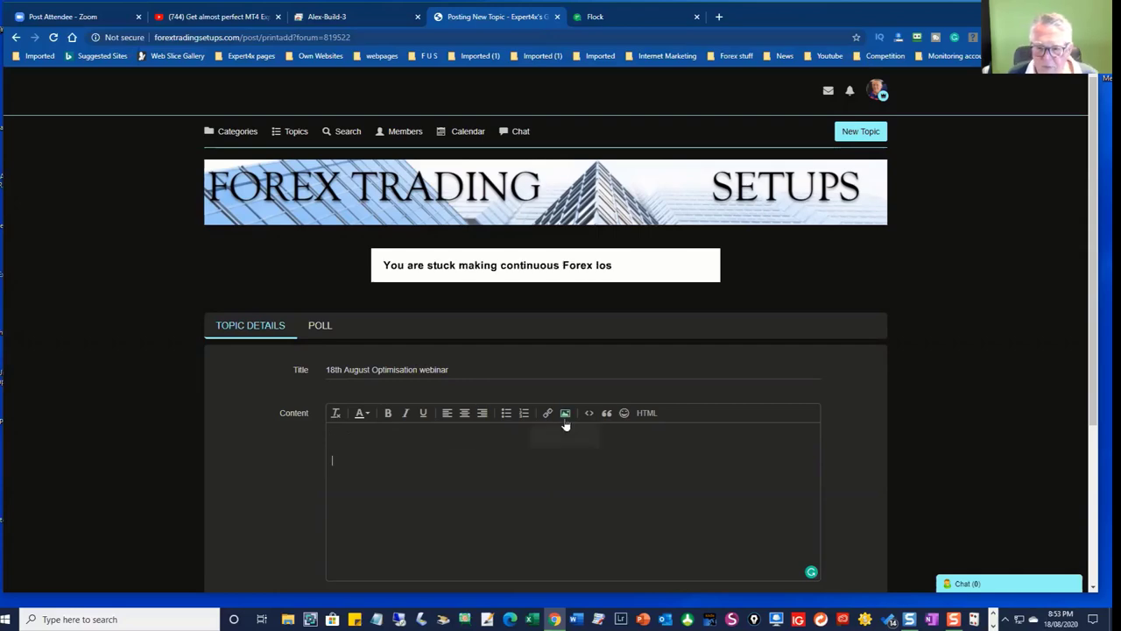
pyautogui.click(565, 415)
pyautogui.click(322, 215)
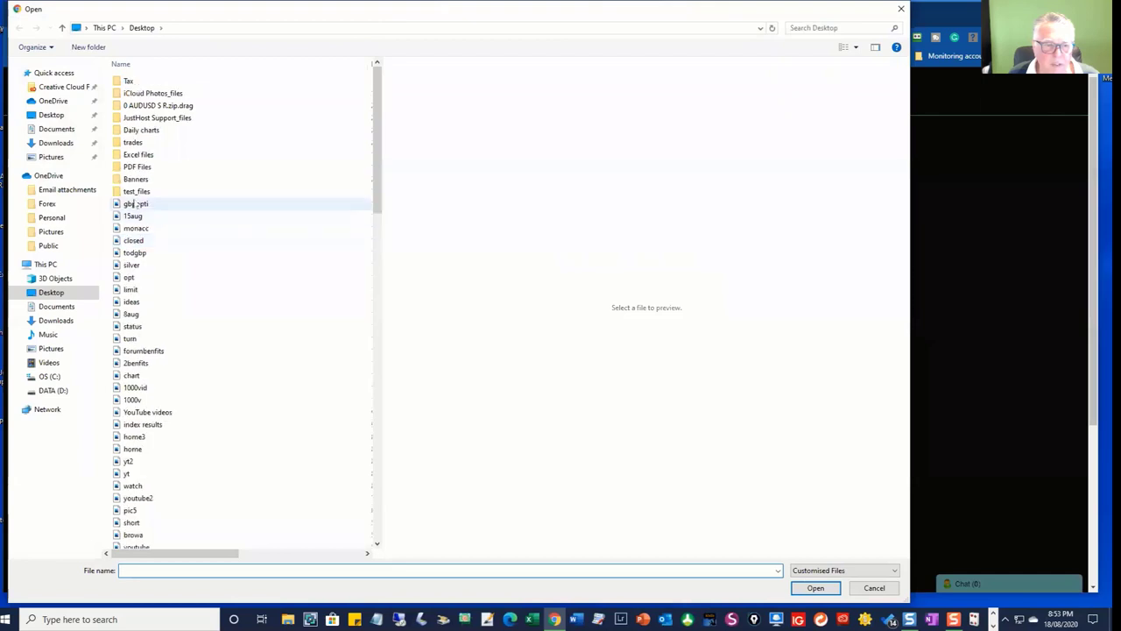
pyautogui.click(134, 204)
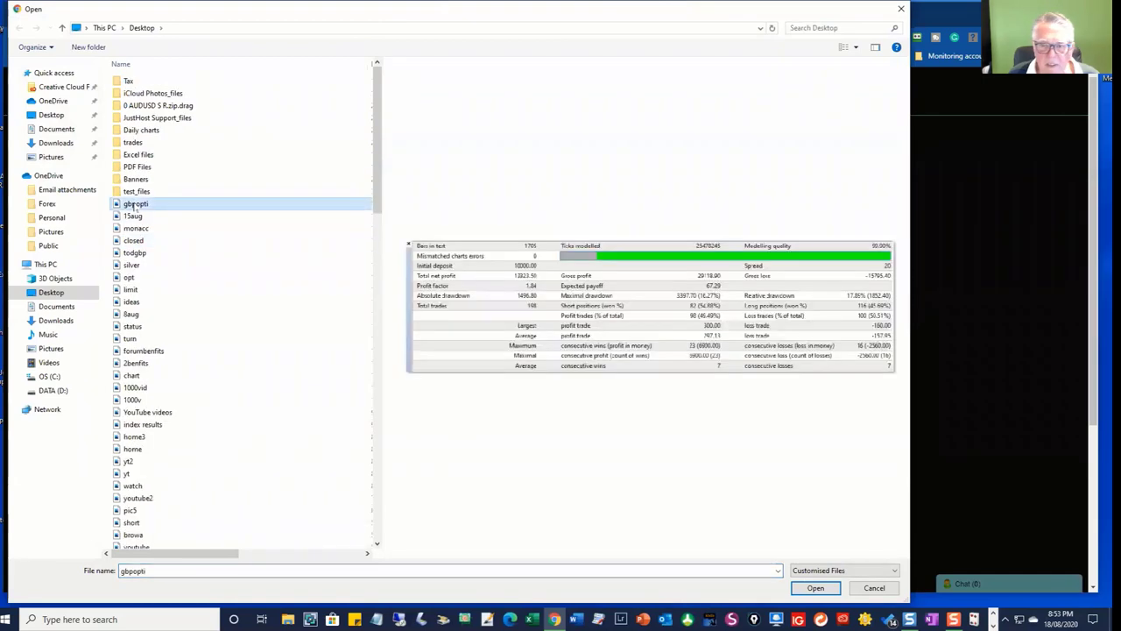
pyautogui.click(815, 588)
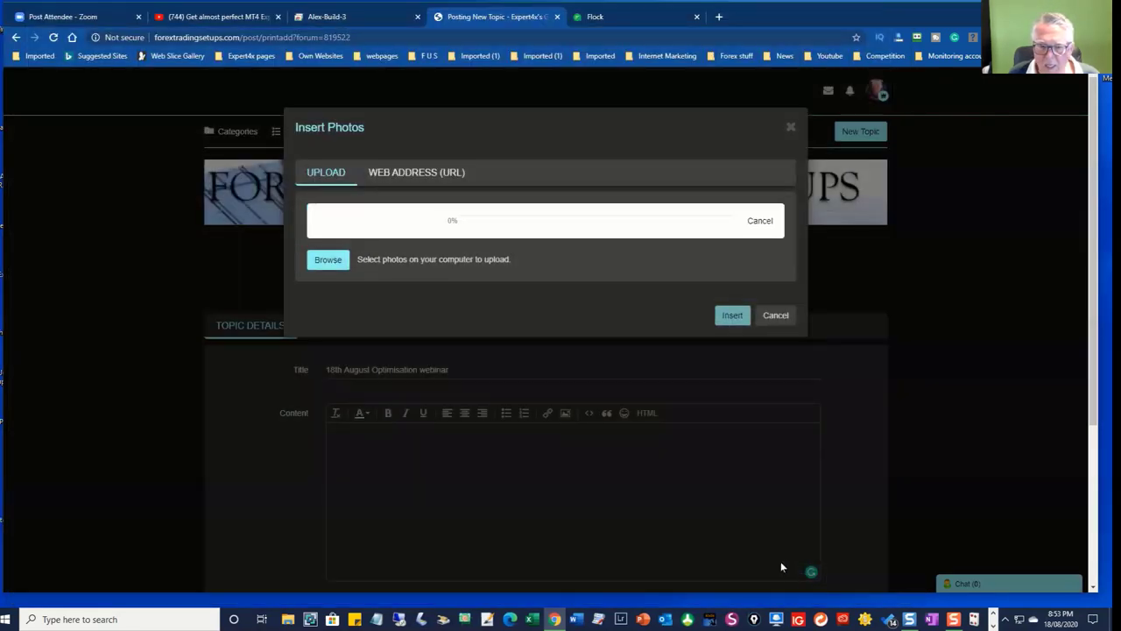
# Check the Desktop folder in the Alex-Build-3 remote session for the saved set file and return to the new forum topic.
pyautogui.hotkey('ctrl', 'shift', 'Tab')
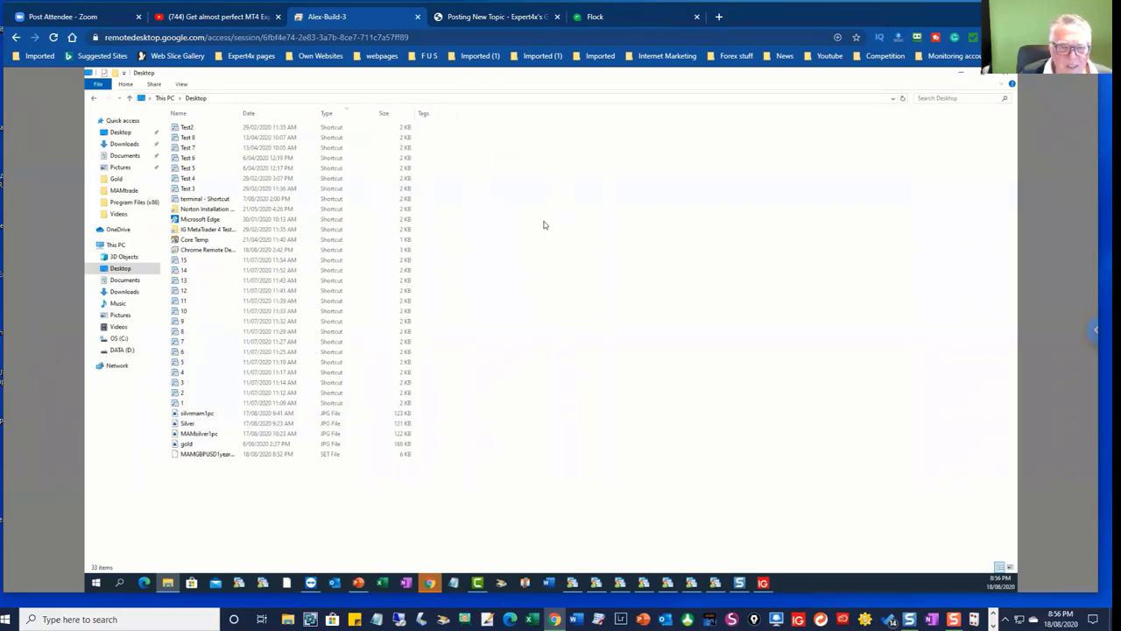
pyautogui.click(473, 18)
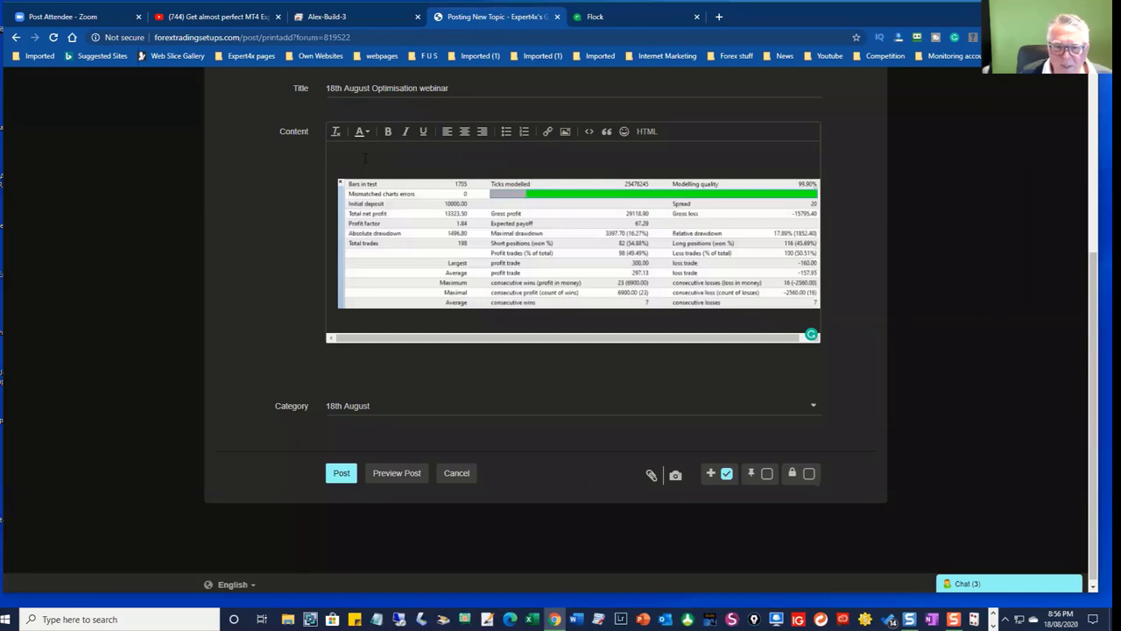